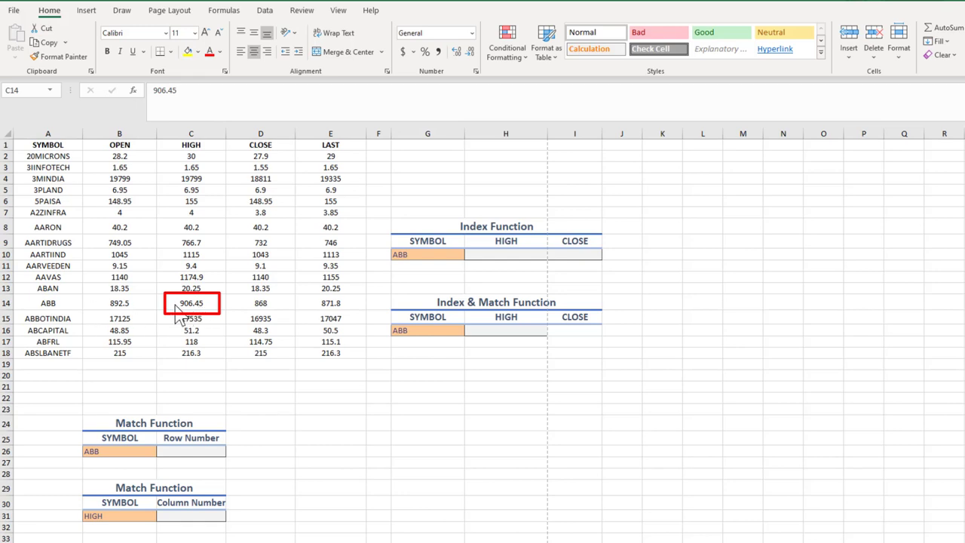
left_click(198, 304)
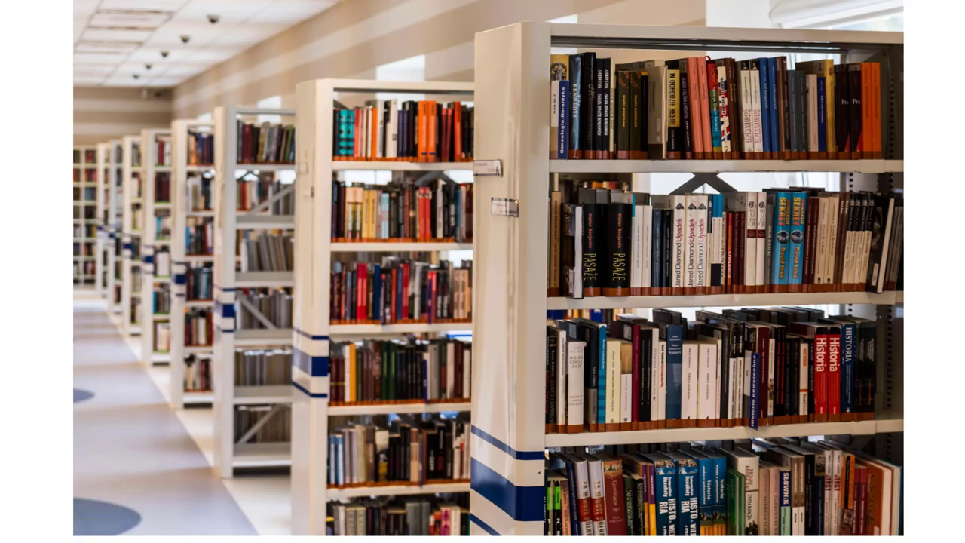
key("Escape")
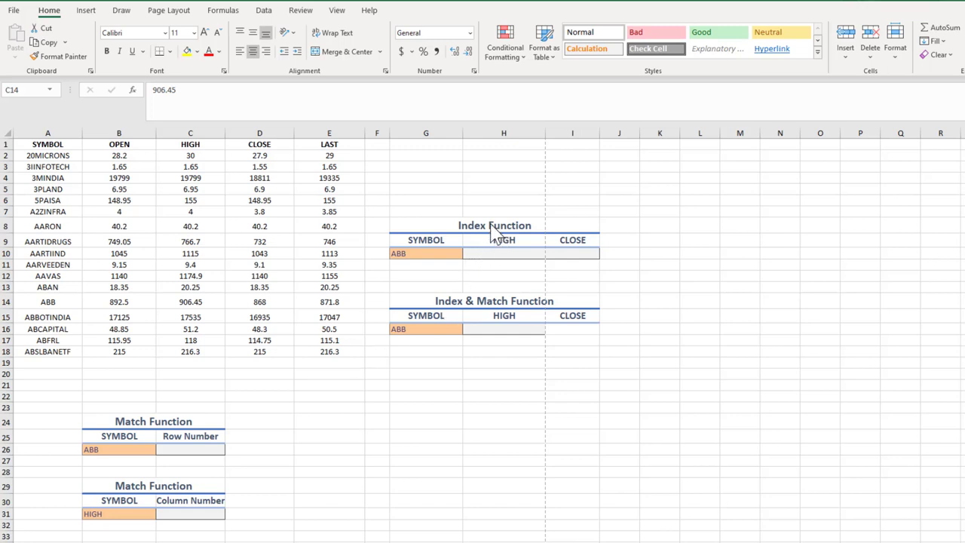
left_click(527, 225)
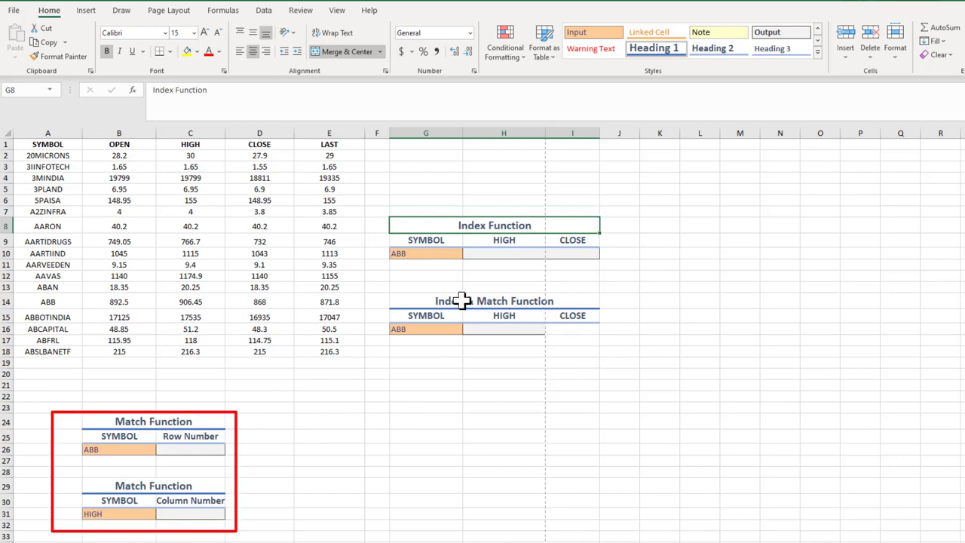
- Enter =INDEX($B$2:$E$18,13,2) in H10 to return the HIGH price for ABB
left_click(518, 255)
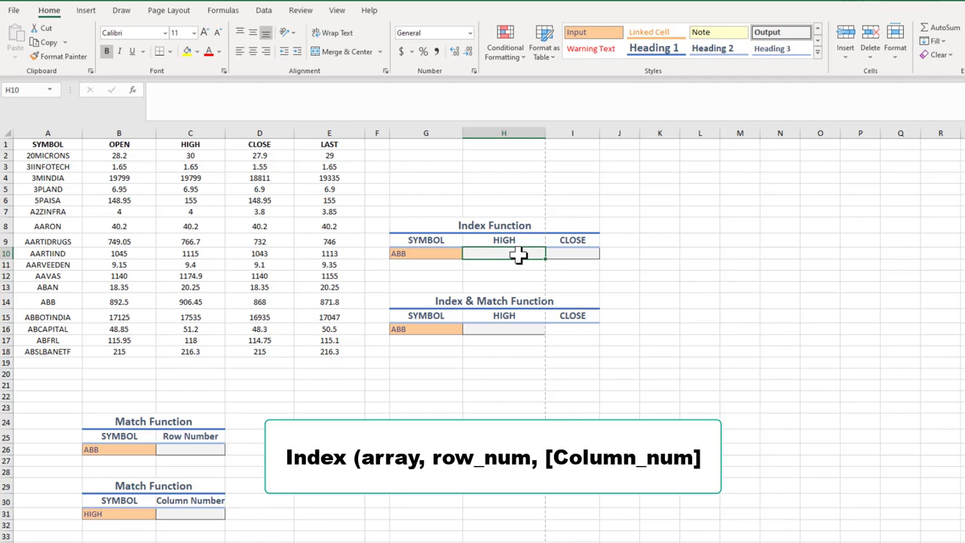
type("=")
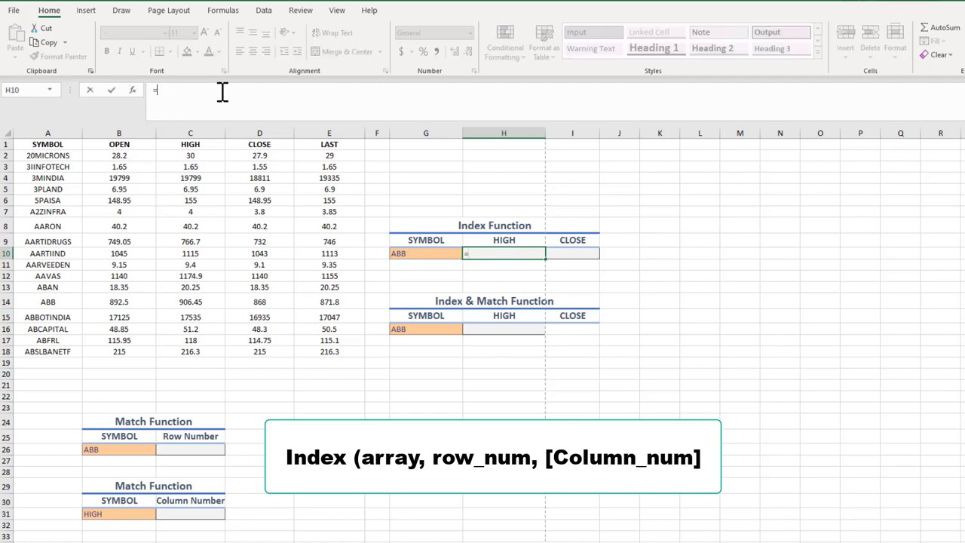
type("index")
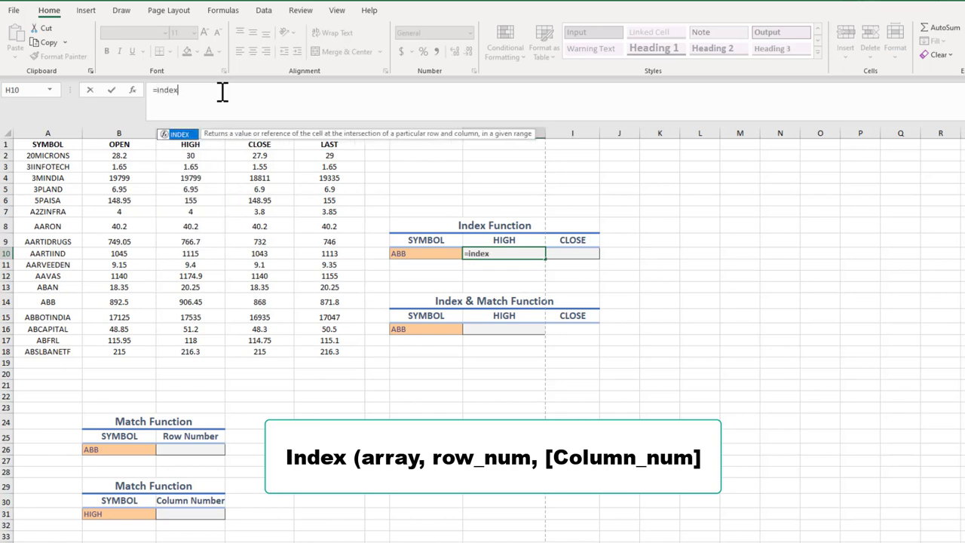
double_click(184, 140)
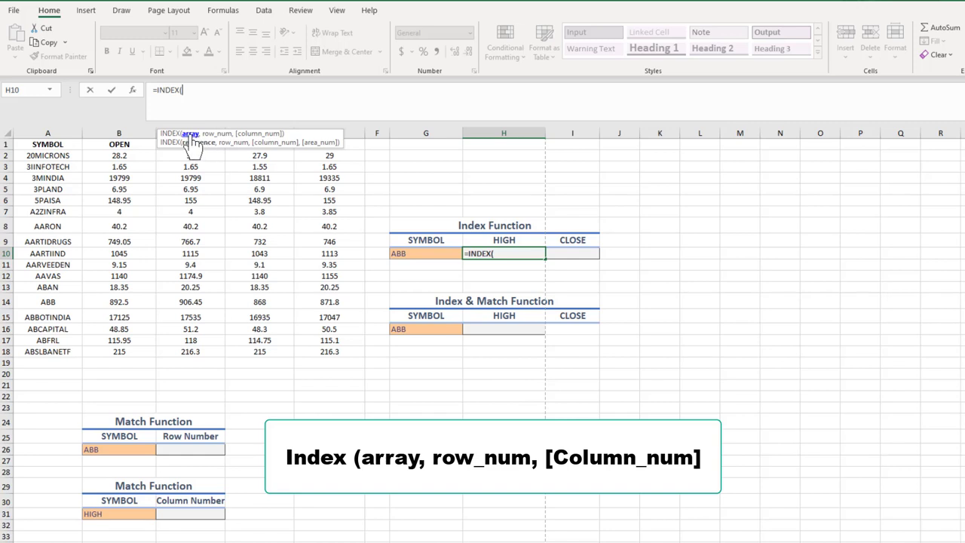
left_click_drag(117, 155, 321, 356)
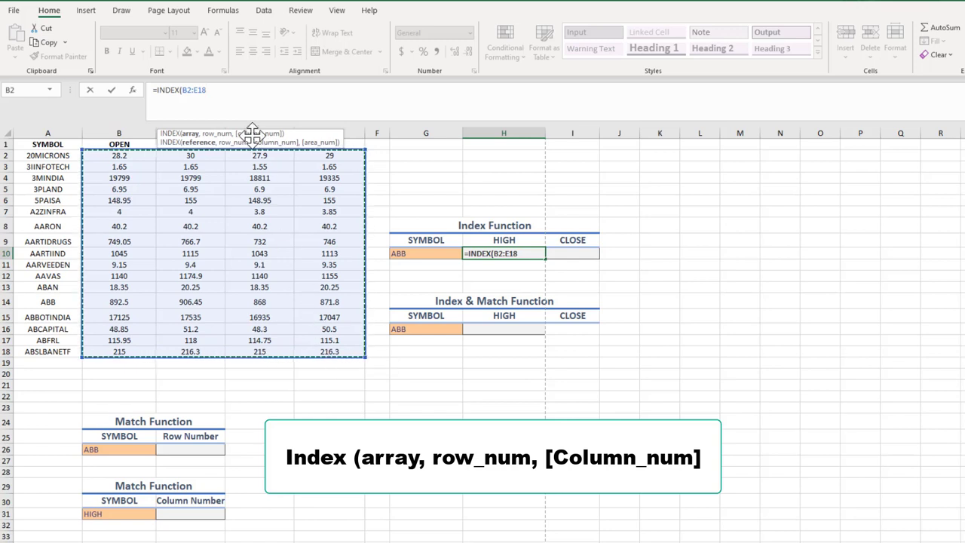
key("F4")
type(",1")
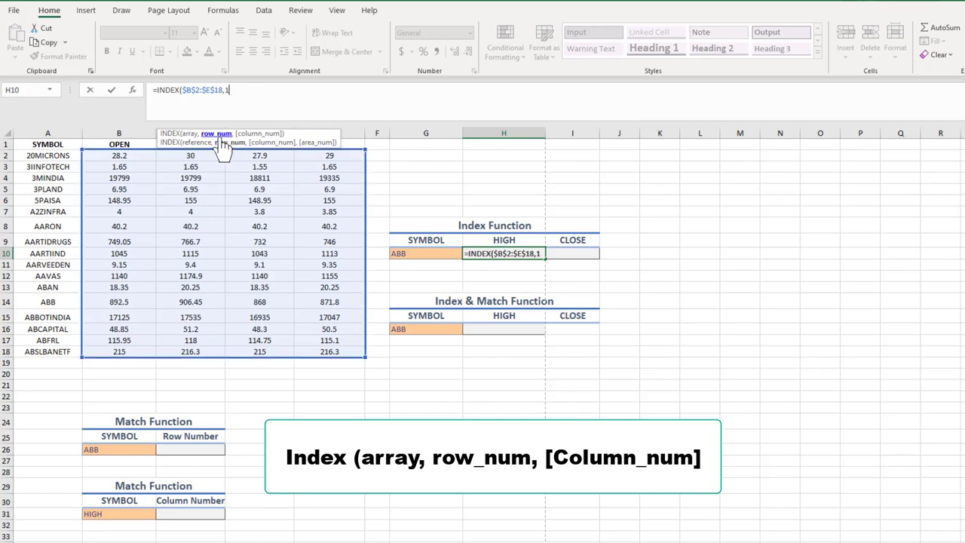
type("3,")
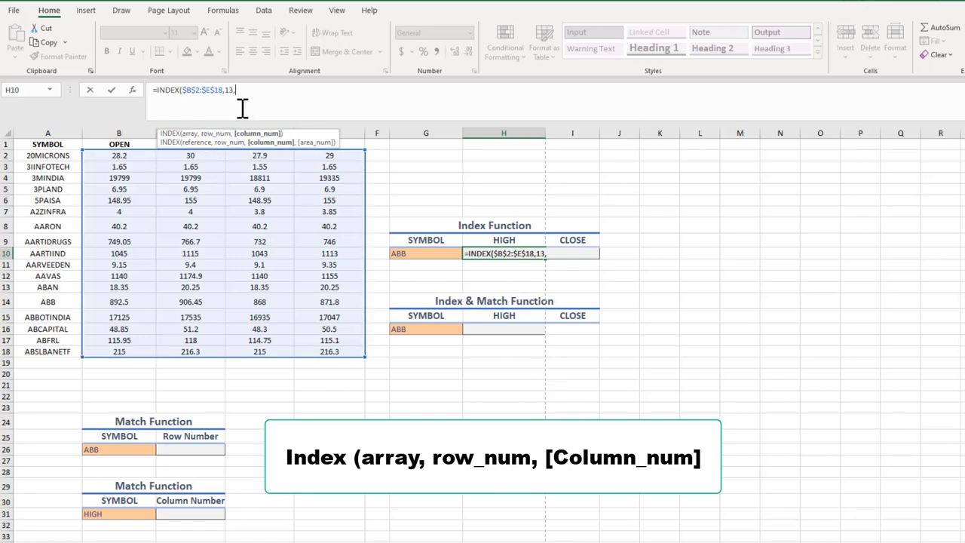
type("2)")
key("Return")
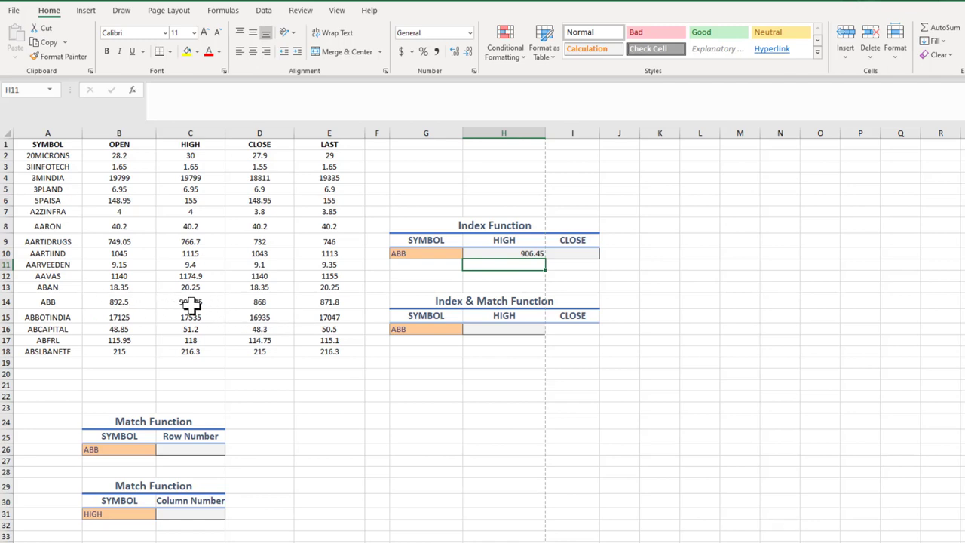
- Review the array, row number and column number arguments of the INDEX formula in H10
double_click(521, 255)
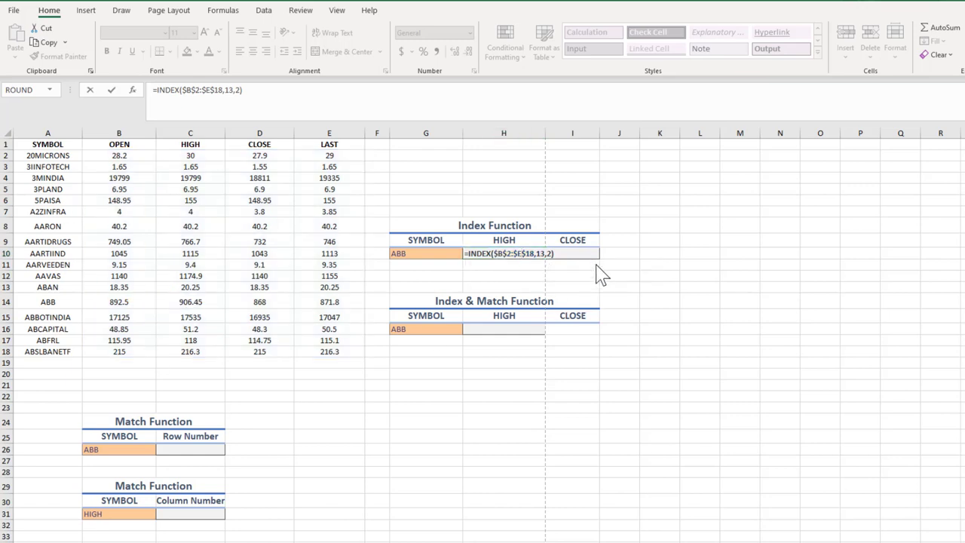
left_click(545, 254)
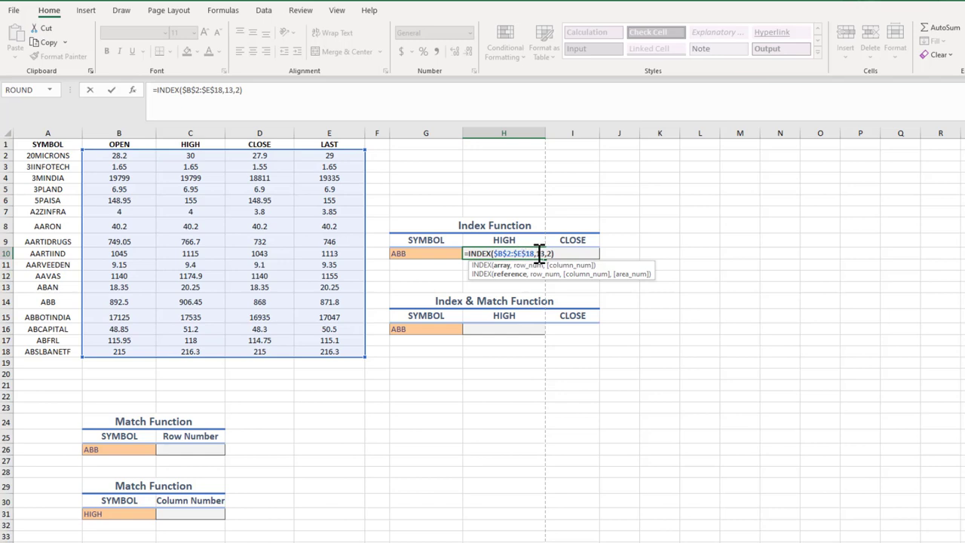
left_click(198, 450)
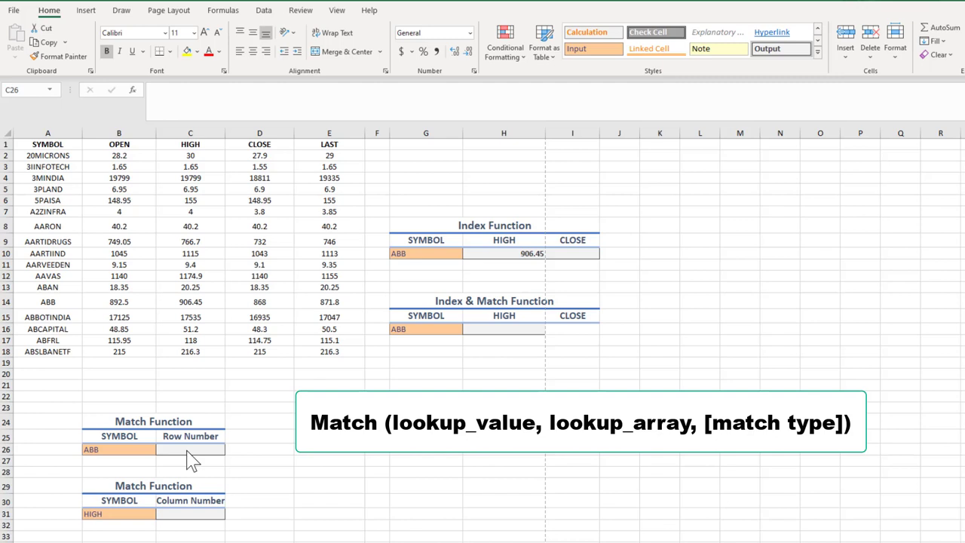
- Enter =MATCH(B26,$A$2:$A$18,0) in C26 to find ABB's row number with an exact match
left_click(187, 450)
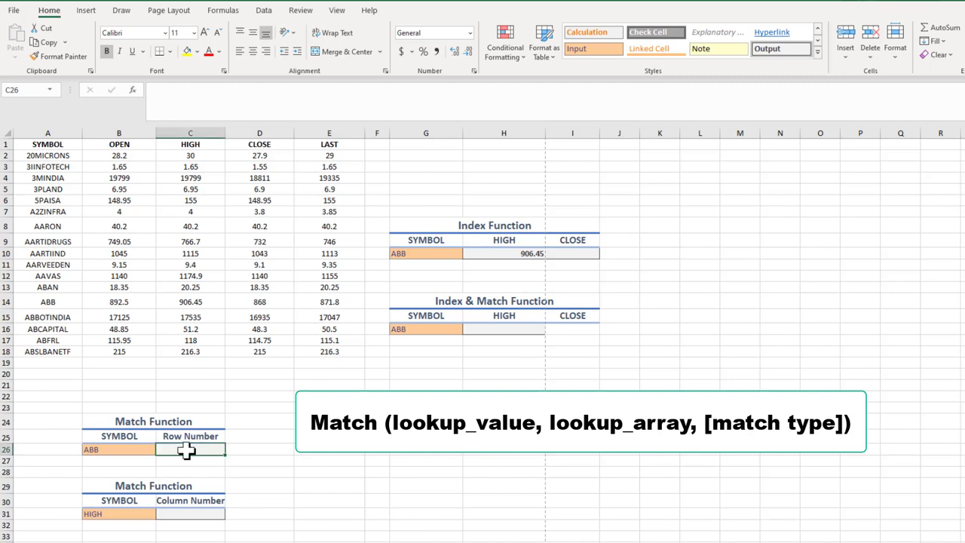
type("=")
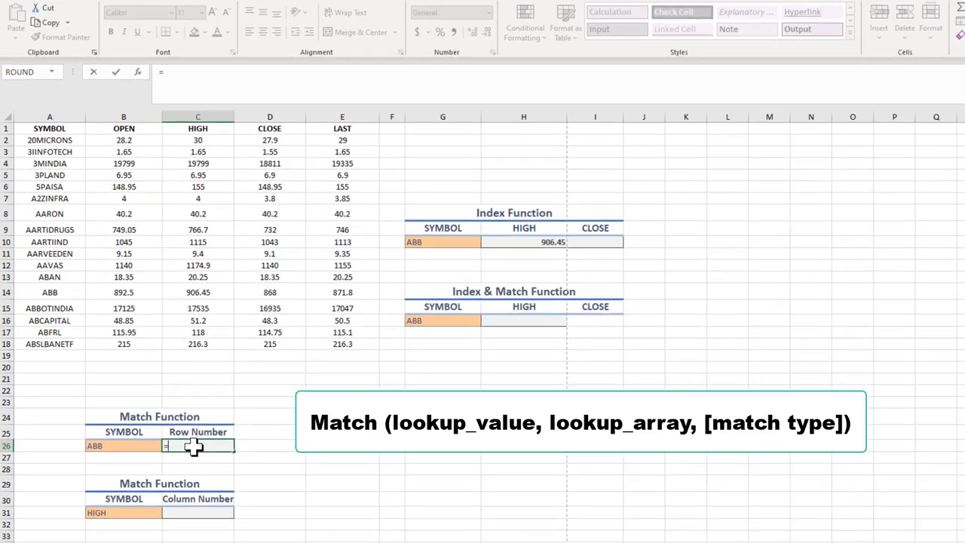
type("mat")
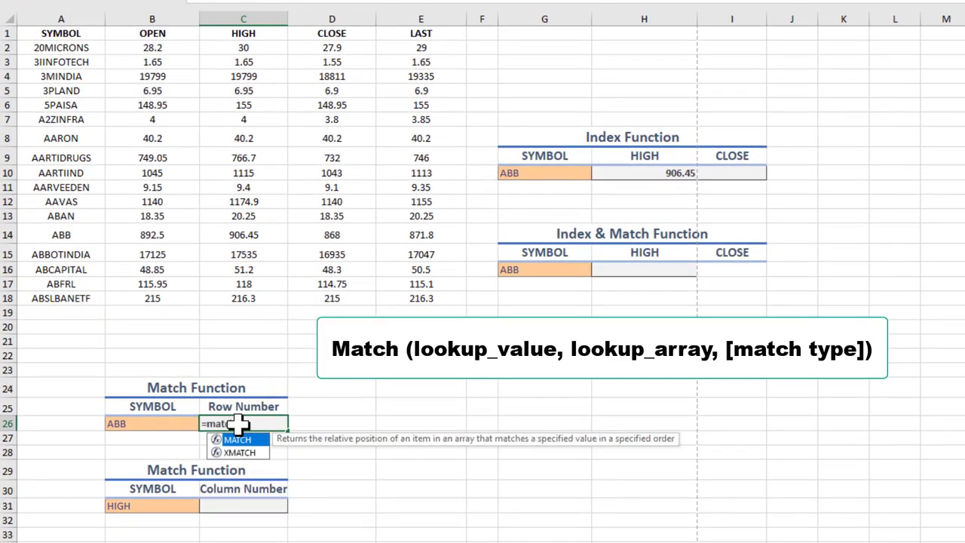
type("ch")
key("Tab")
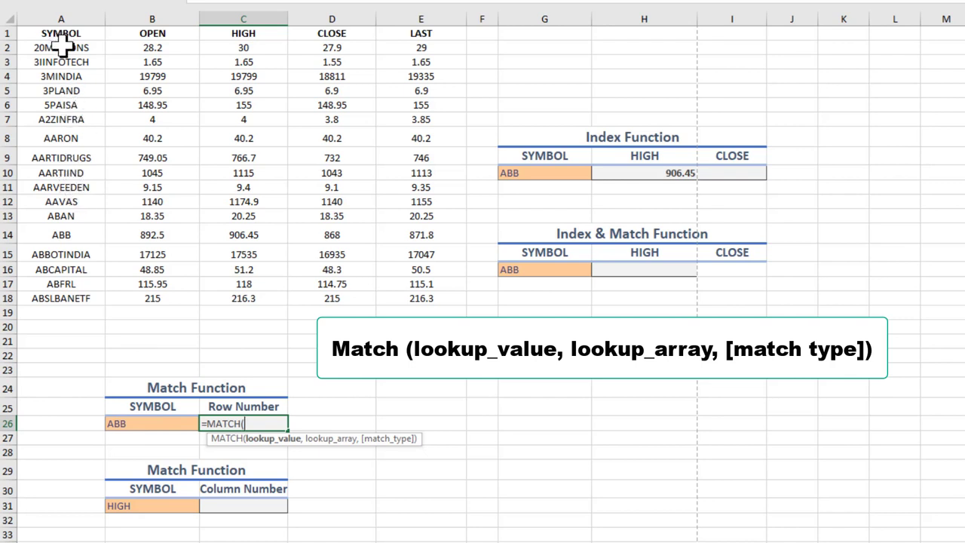
left_click(183, 426)
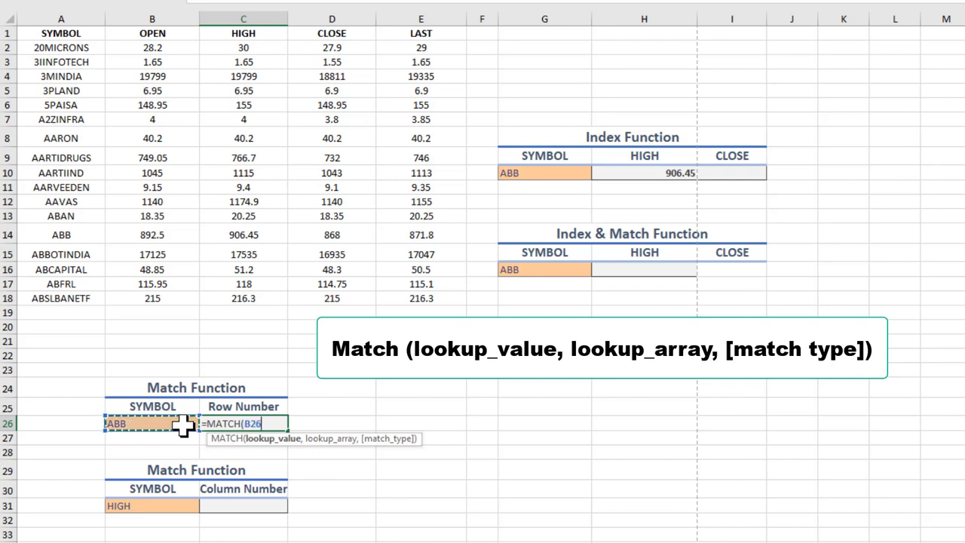
type(",")
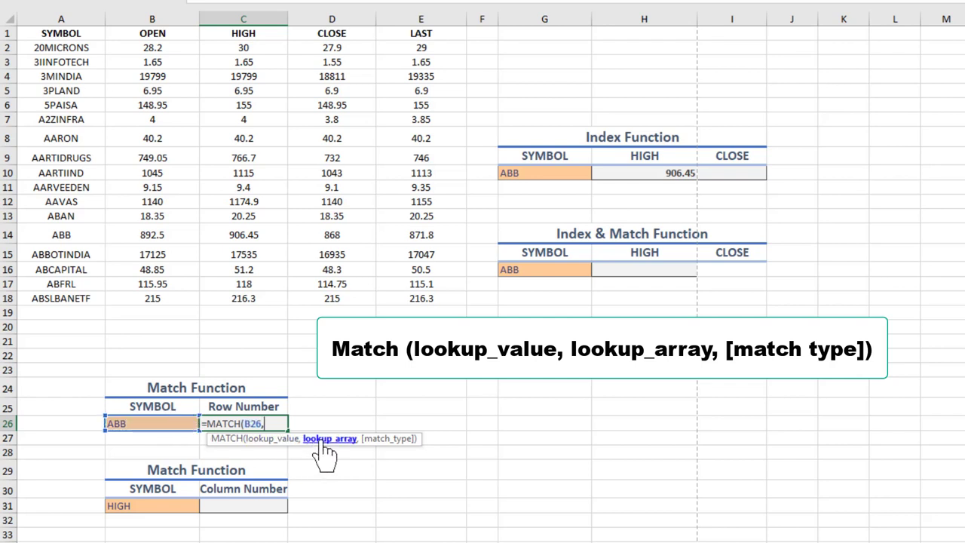
left_click_drag(75, 45, 62, 299)
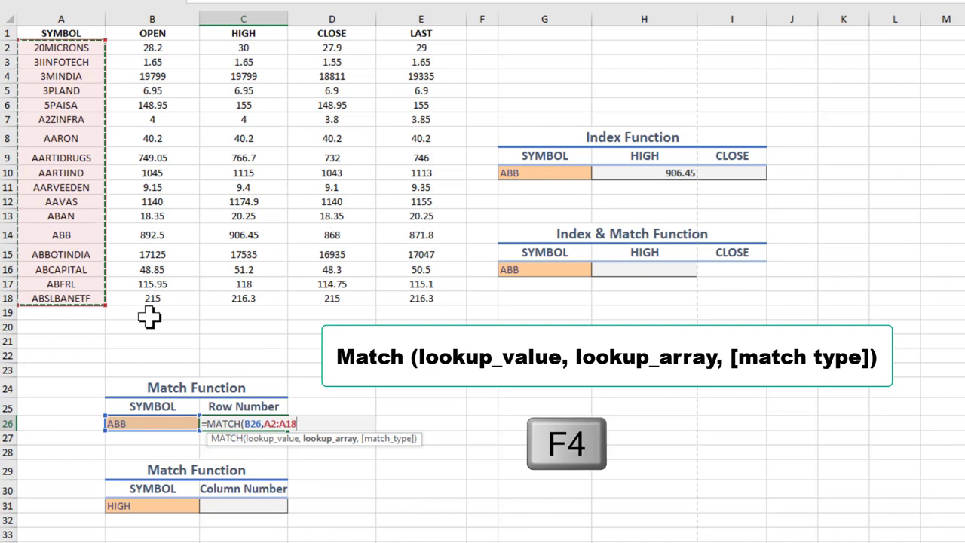
key("F4")
type(",")
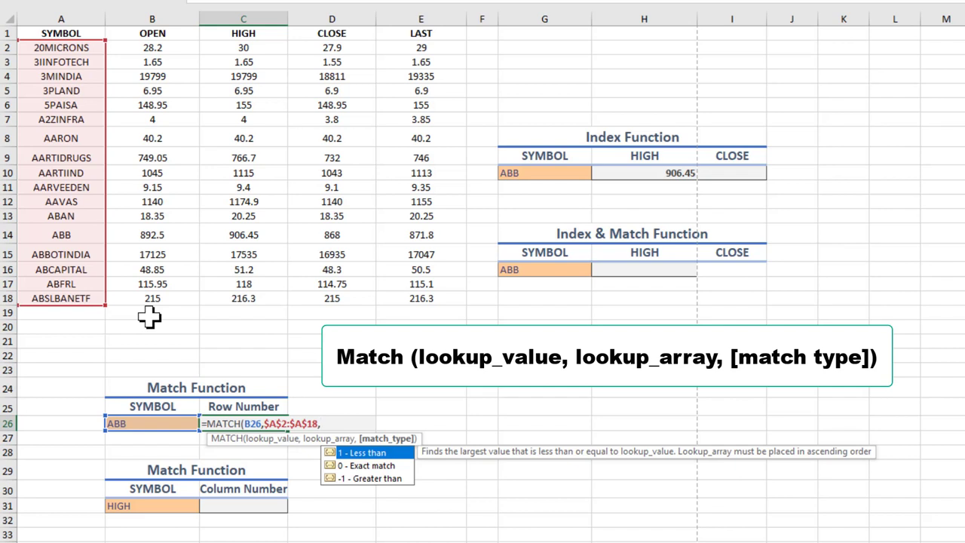
double_click(368, 467)
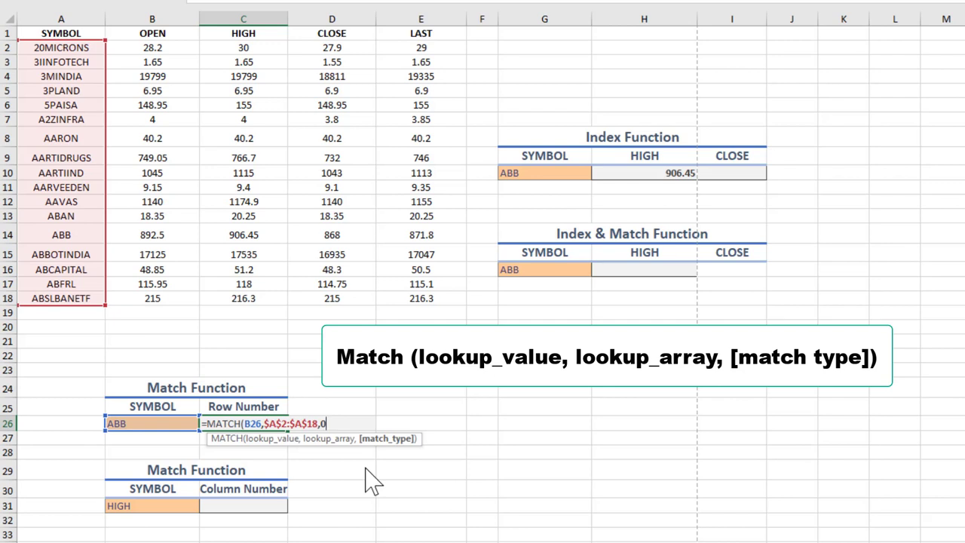
key("Return")
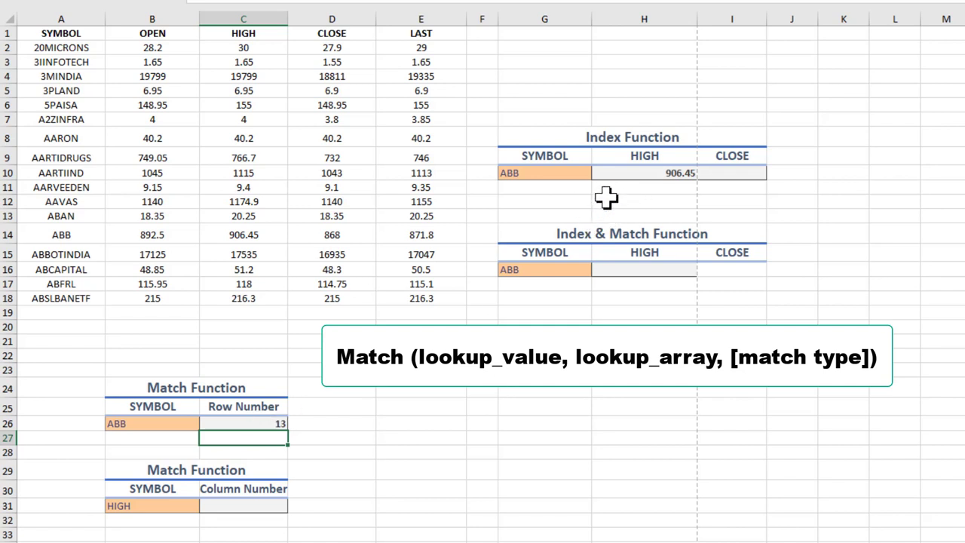
- Review the arguments of the MATCH formula in C26
double_click(267, 425)
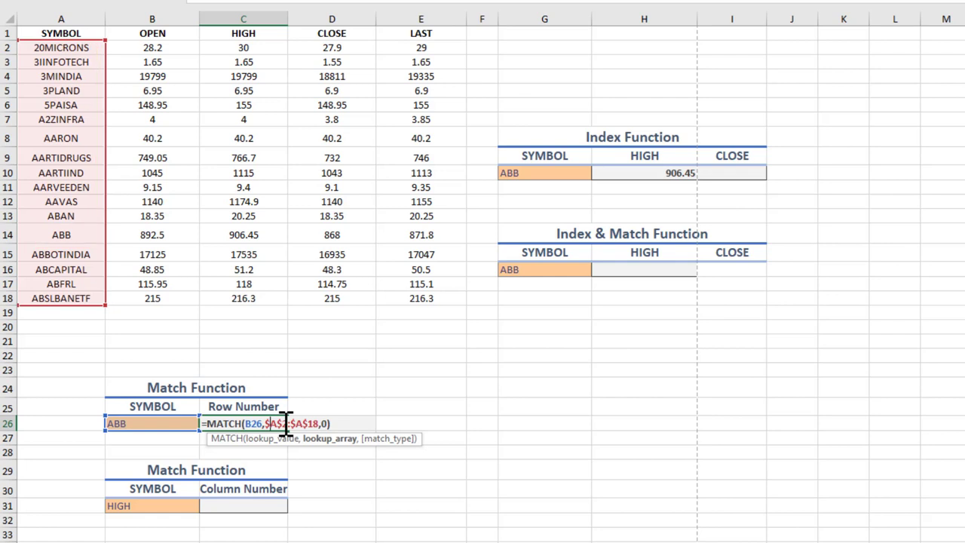
key("ctrl+Return")
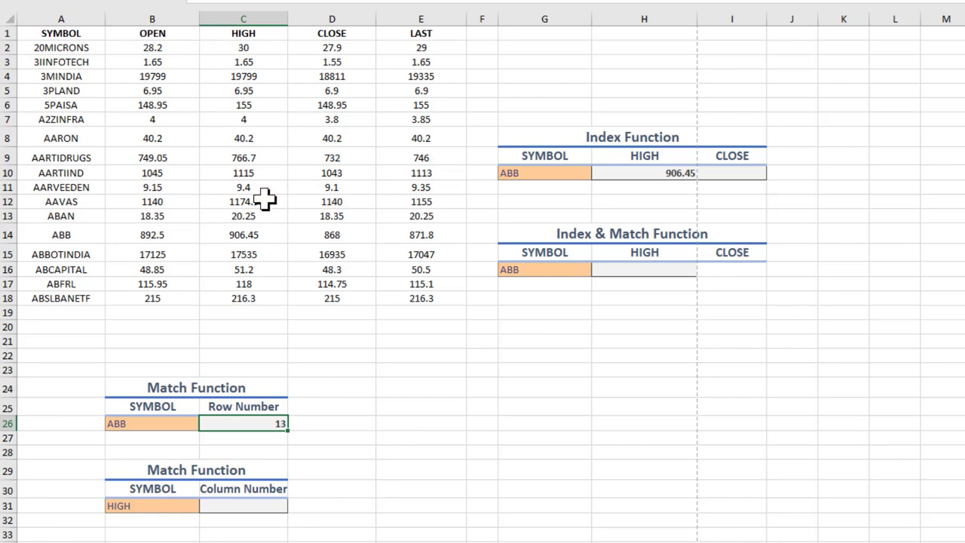
- Enter =MATCH(B31,$B$1:$E$1,0) in C31 to find the HIGH column's number with an exact match
left_click(249, 508)
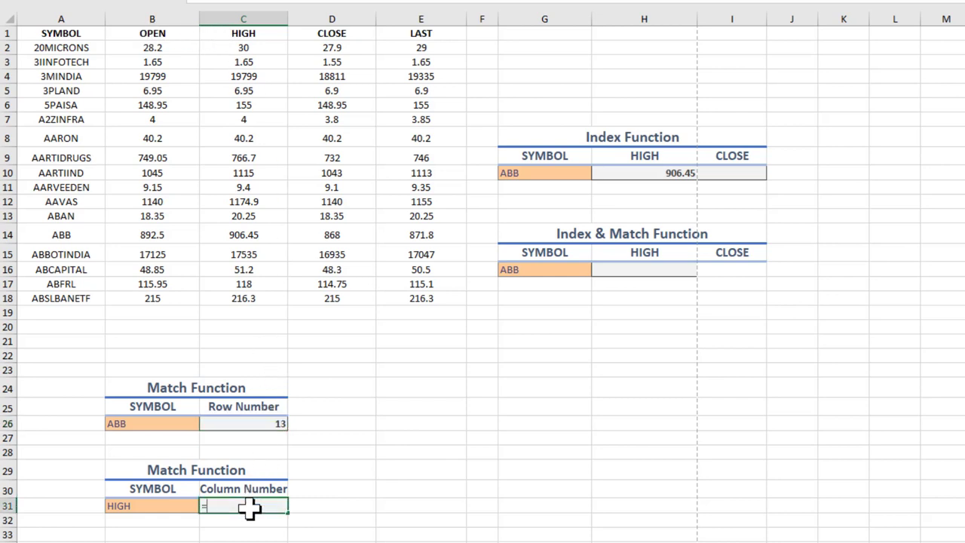
type("=match")
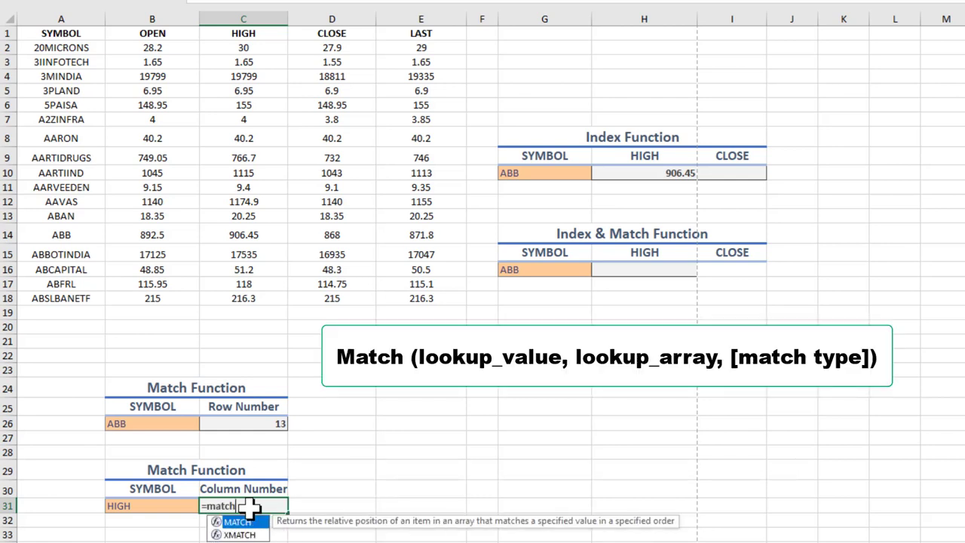
key("Tab")
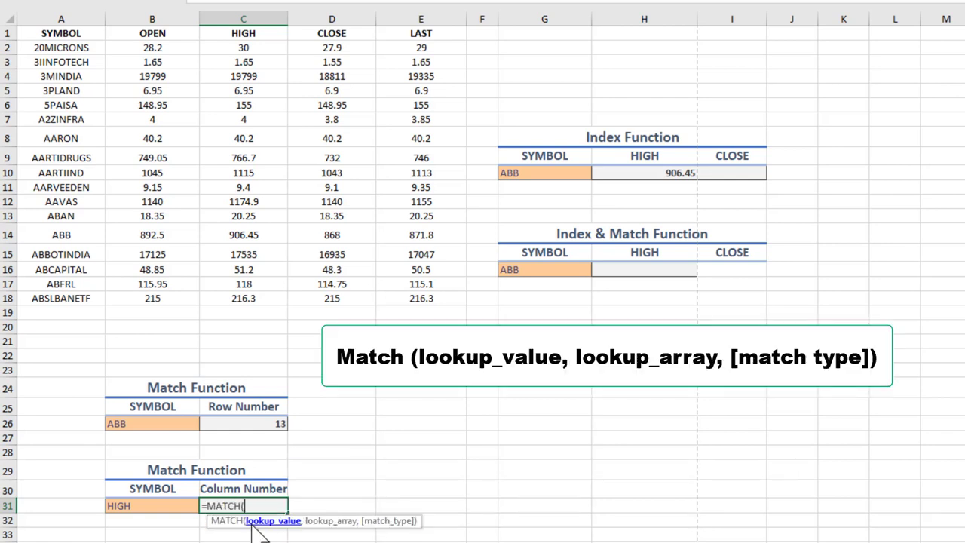
left_click(155, 509)
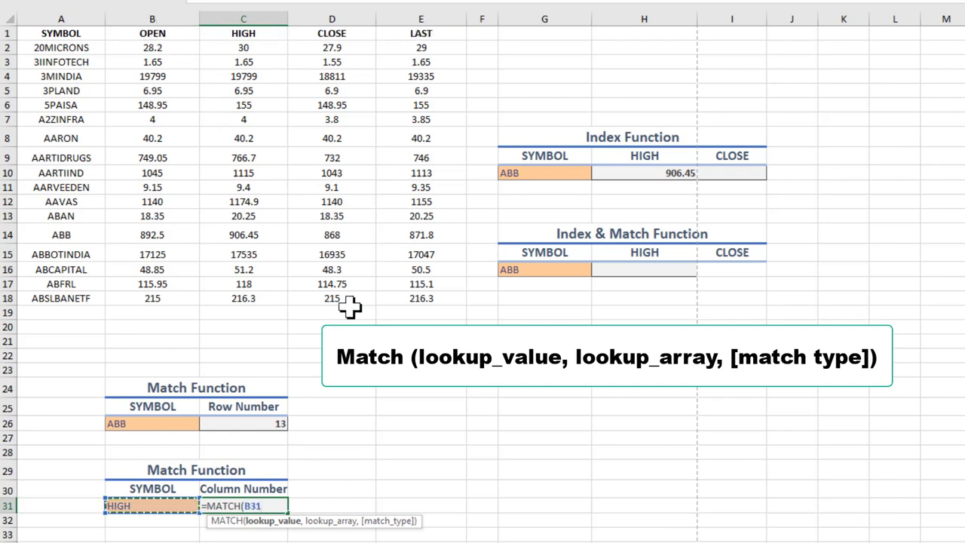
type(",")
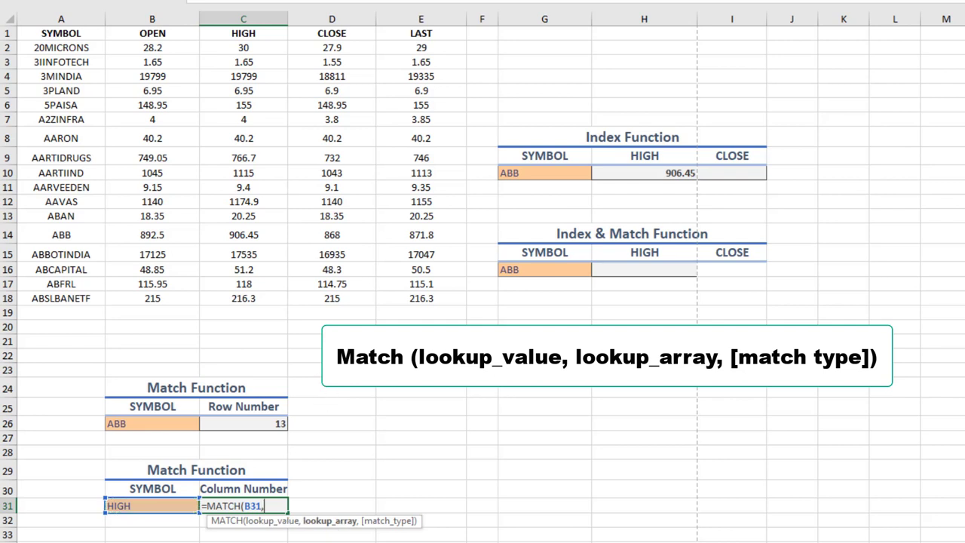
left_click_drag(163, 35, 408, 37)
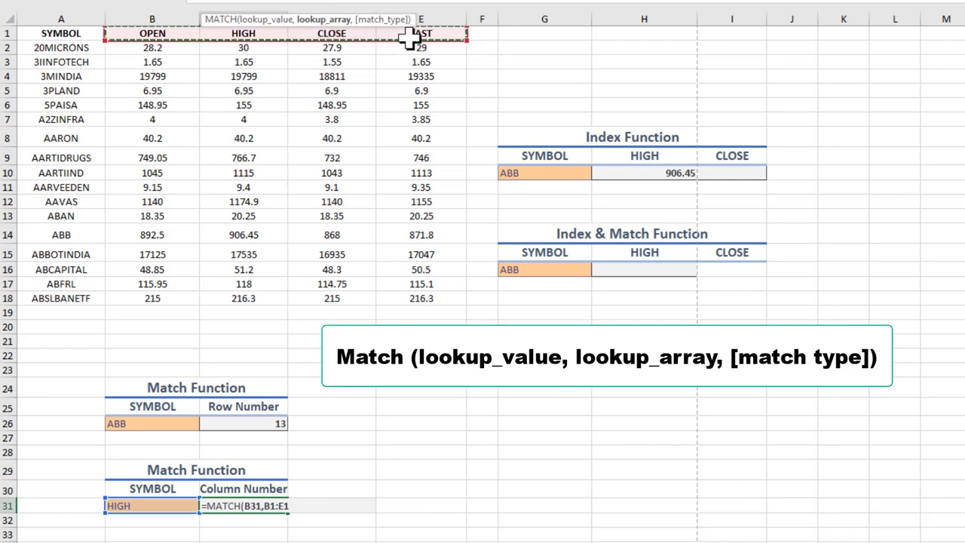
key("F4")
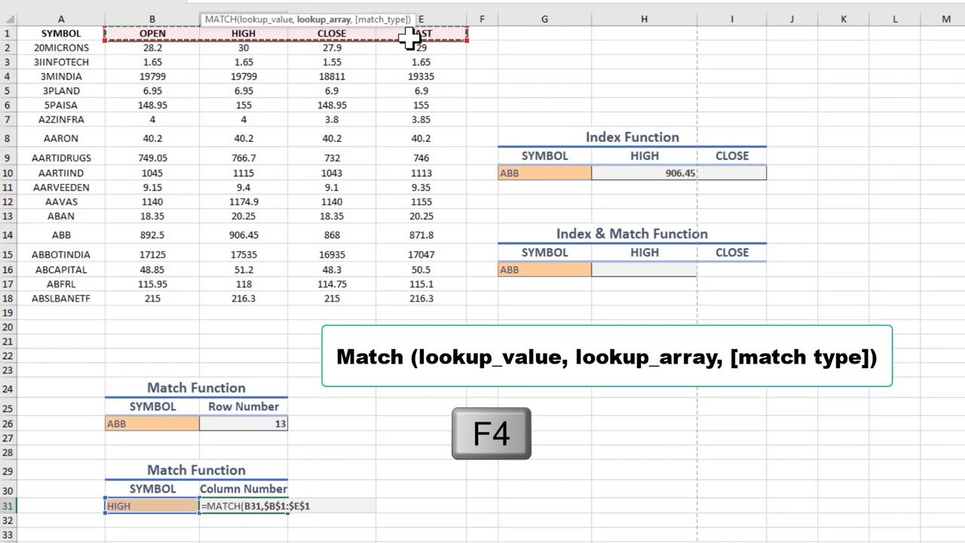
type(",")
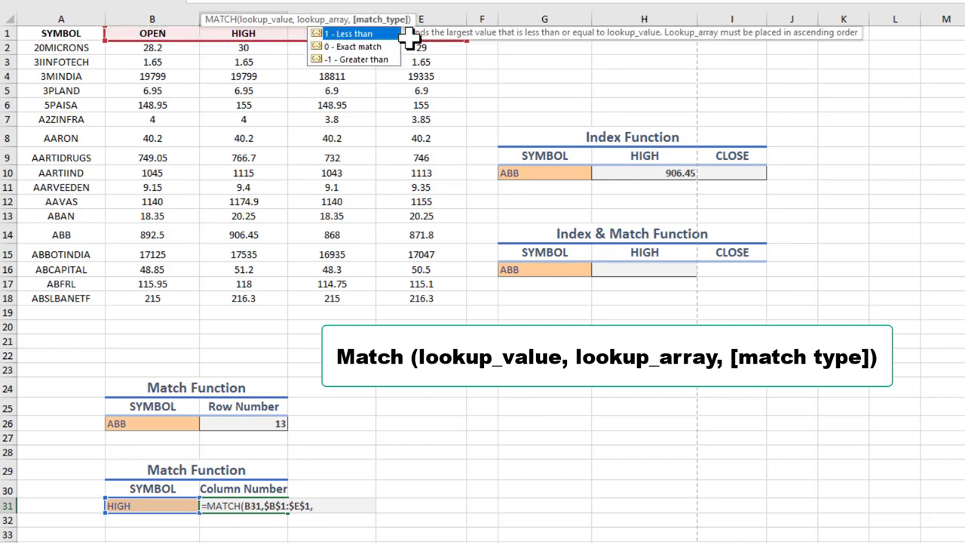
type("0")
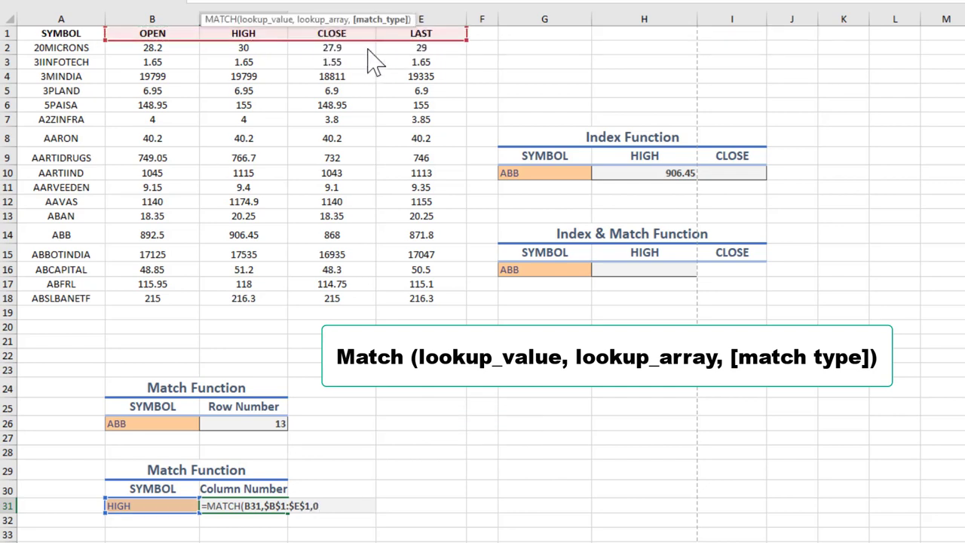
key("Return")
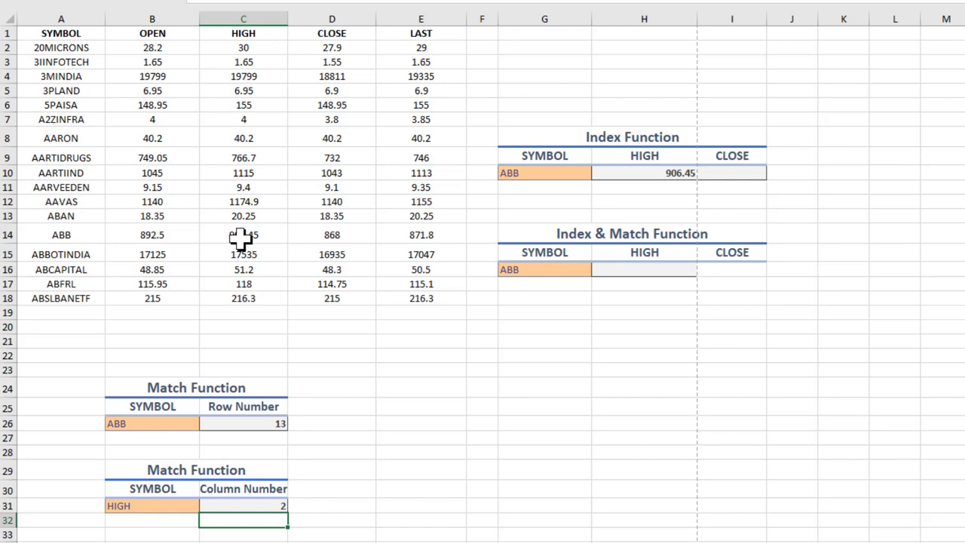
- Start an INDEX formula in H16 with the absolute range $B$2:$E$18 as its array argument
left_click(643, 271)
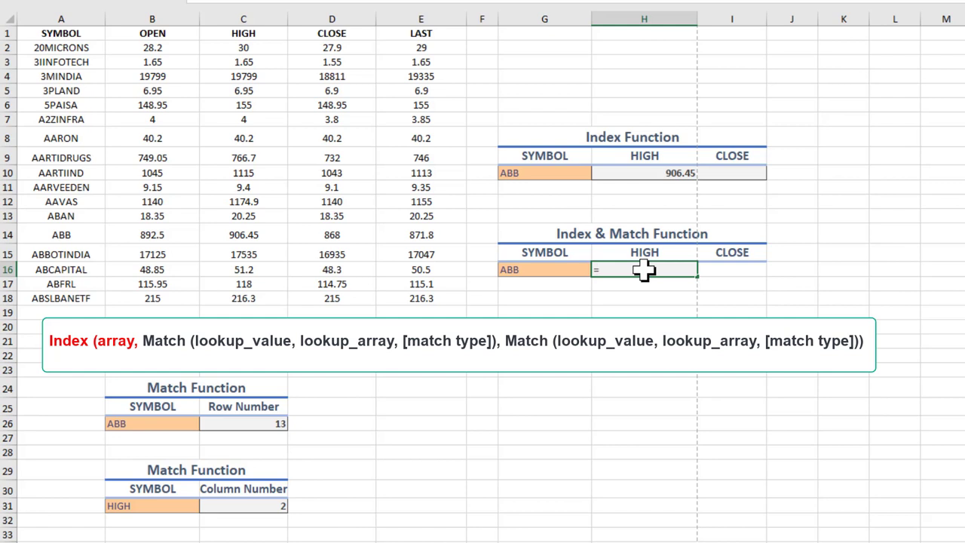
type("inde")
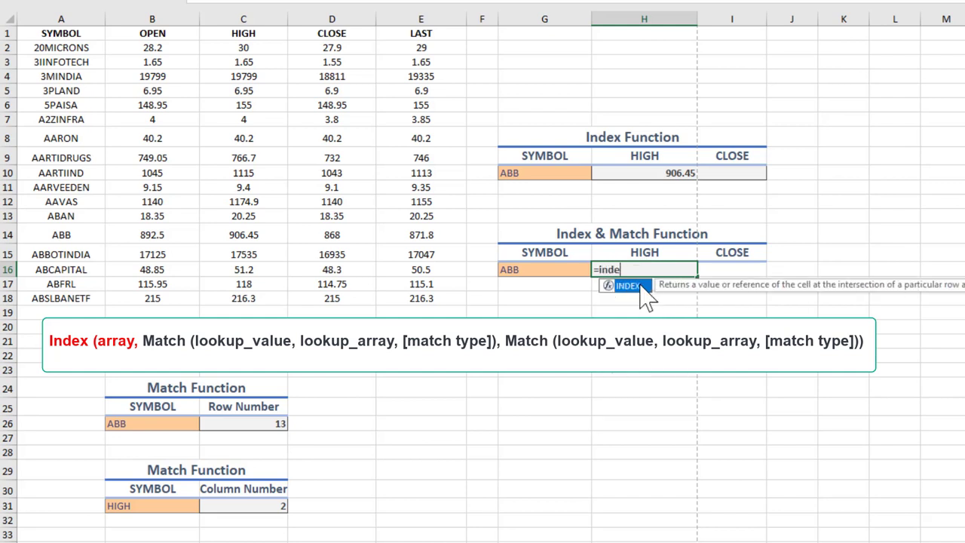
double_click(638, 286)
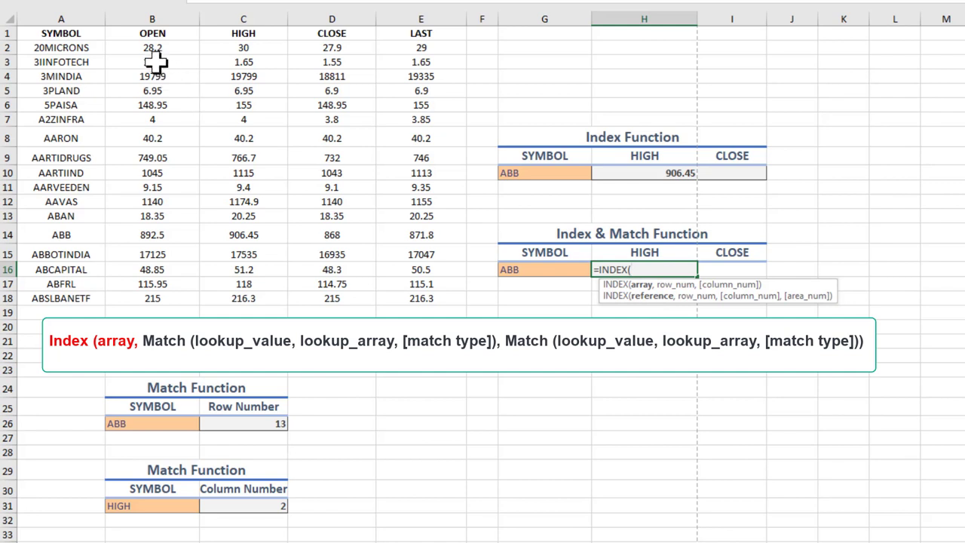
left_click_drag(134, 51, 428, 298)
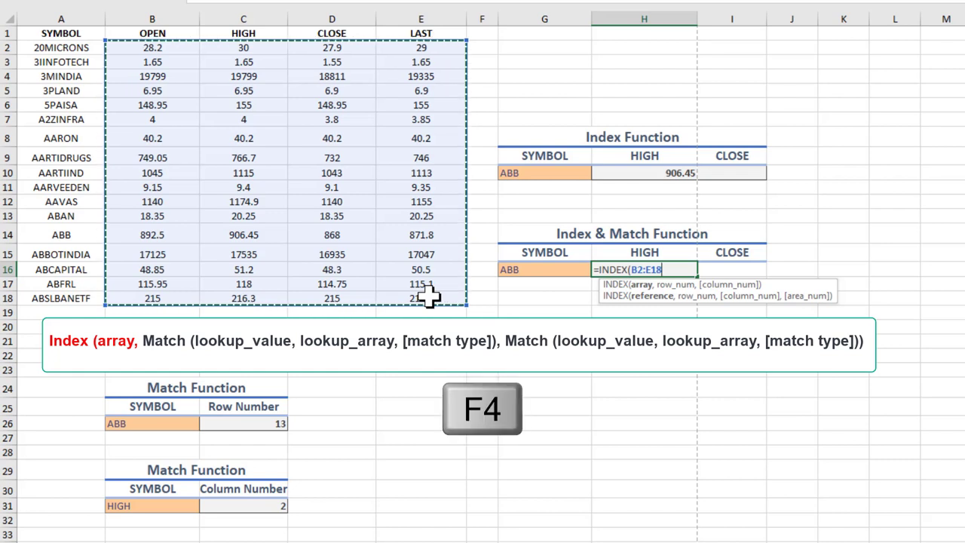
key("F4")
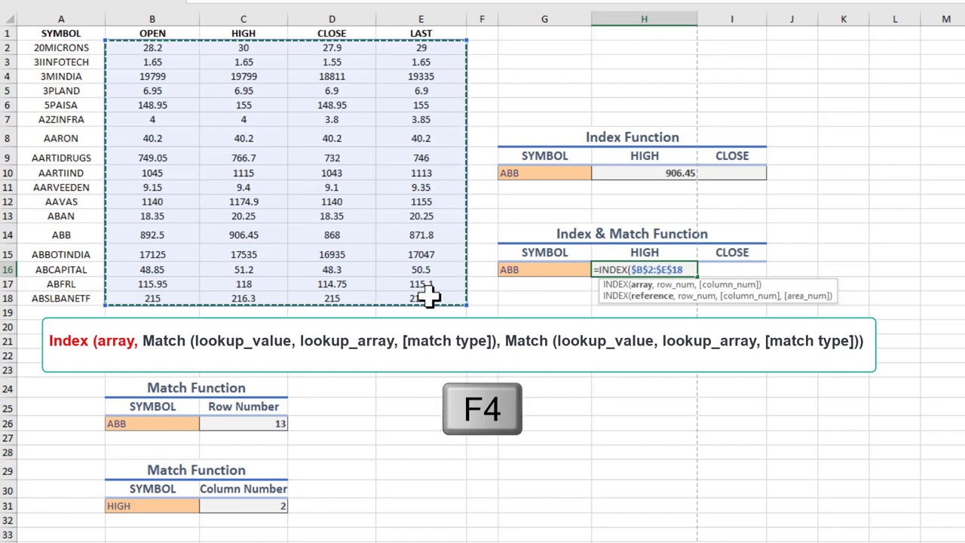
type(",")
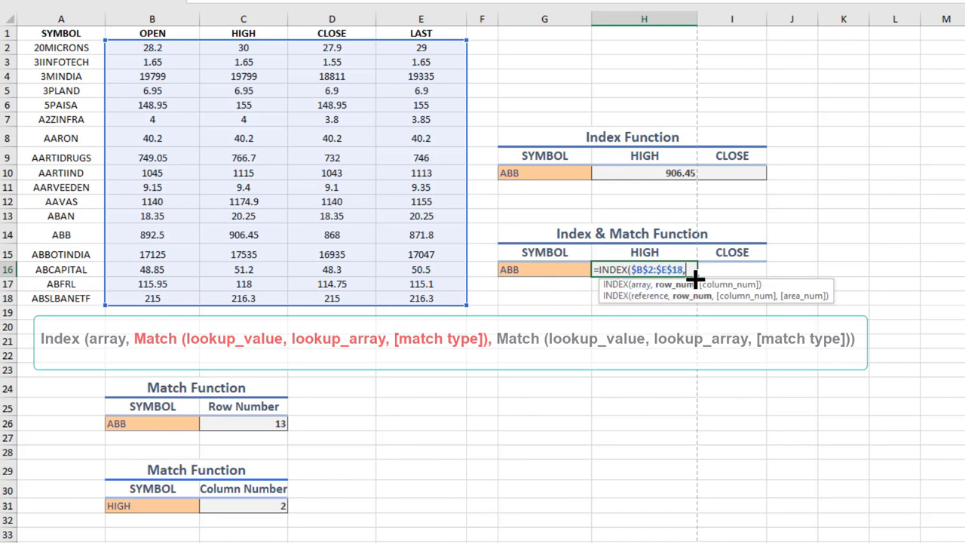
- Add MATCH(G16,$A$2:$A$18,0) as the row number argument of the INDEX formula in H16
type("matc")
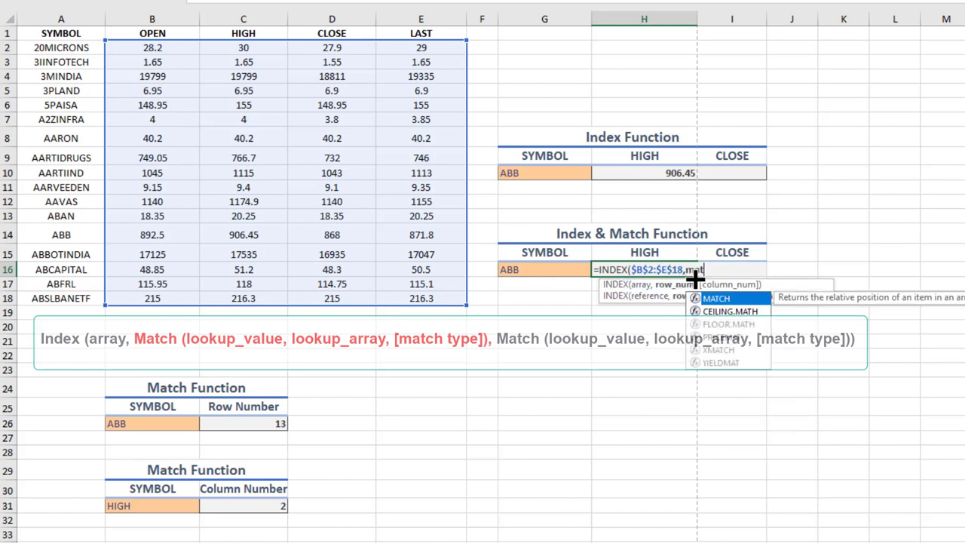
type("h")
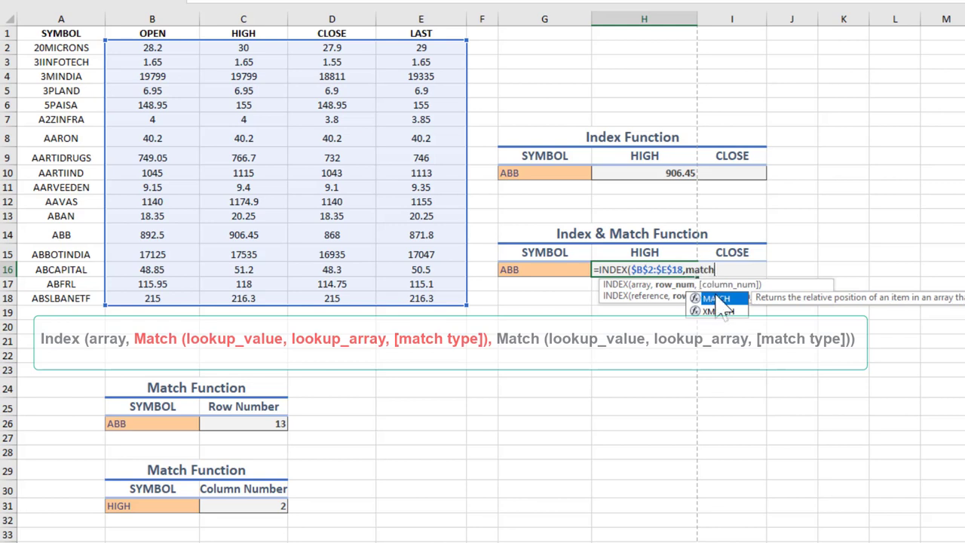
double_click(720, 298)
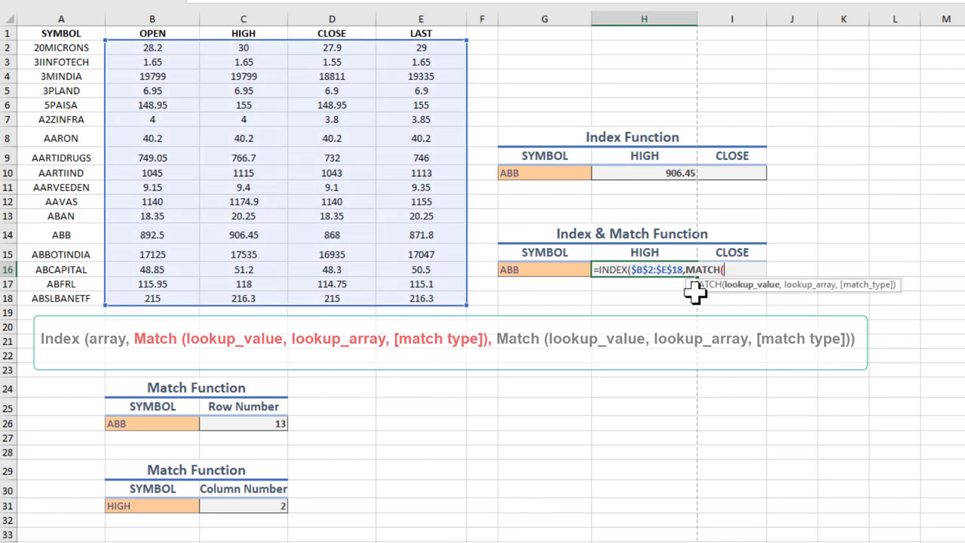
left_click(550, 267)
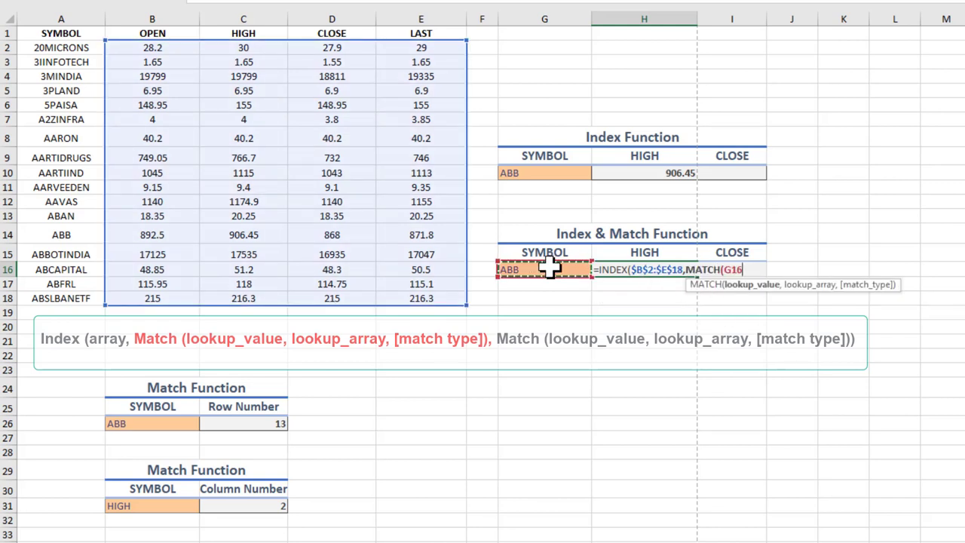
type(",")
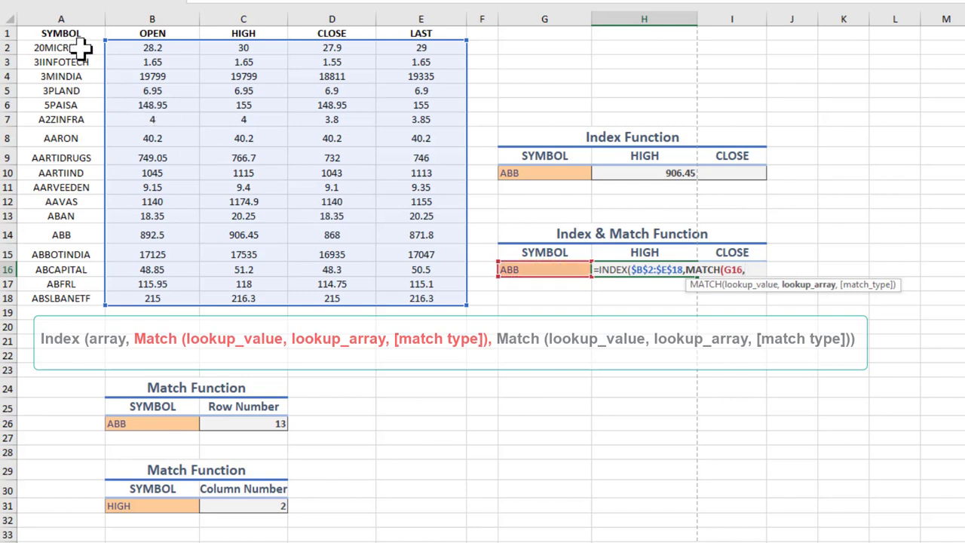
left_click_drag(82, 48, 68, 293)
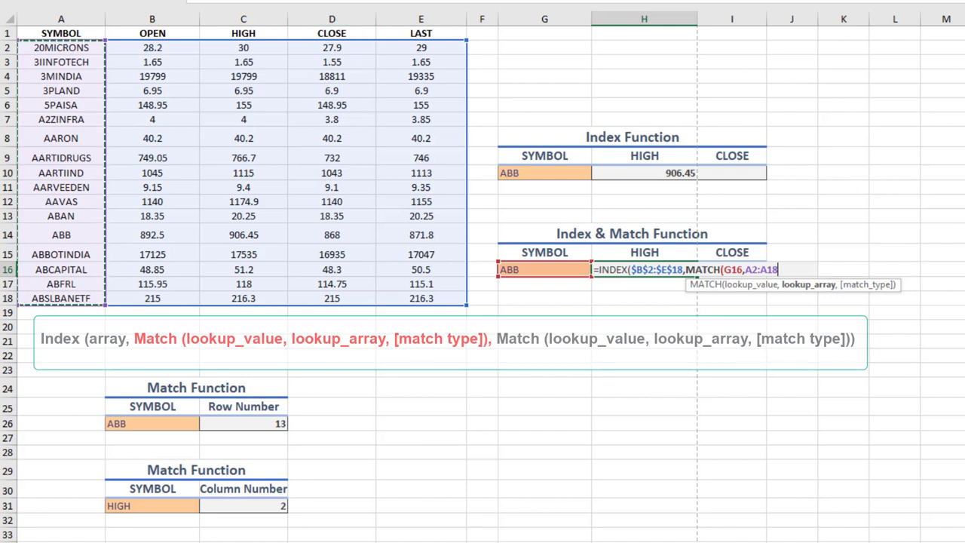
key("F4")
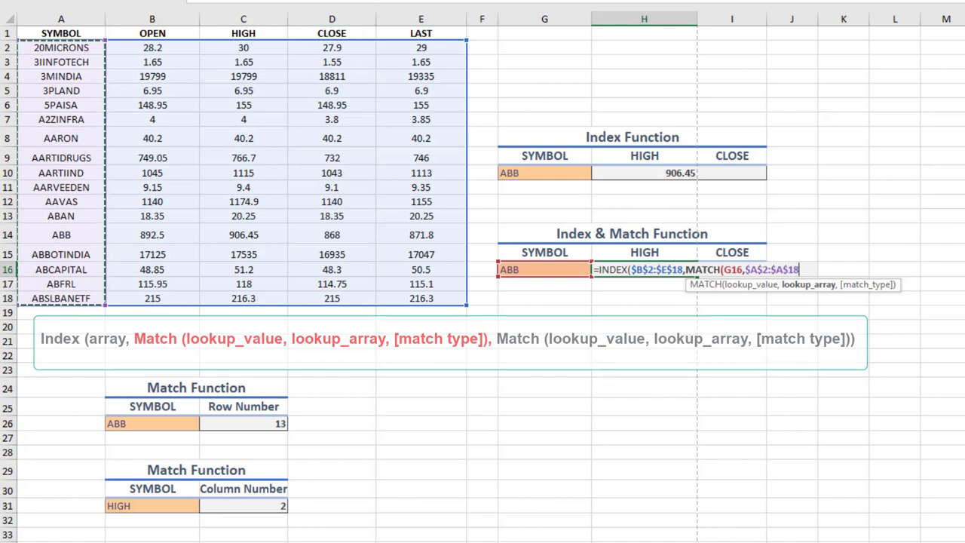
type(",")
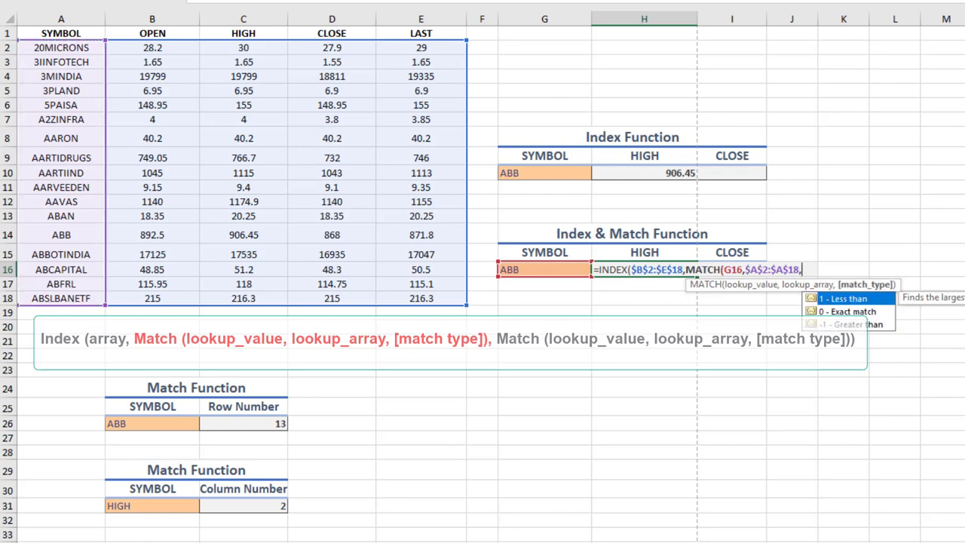
double_click(852, 312)
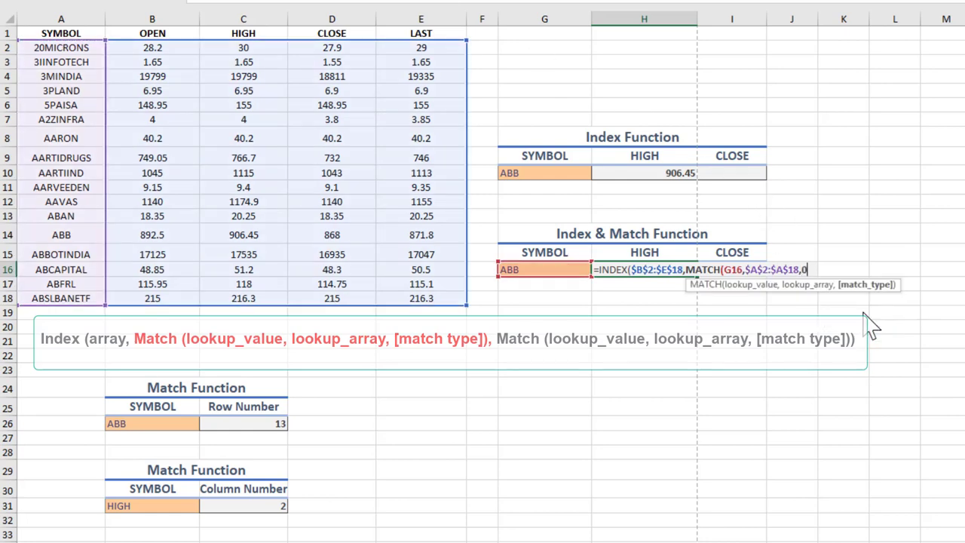
type(")")
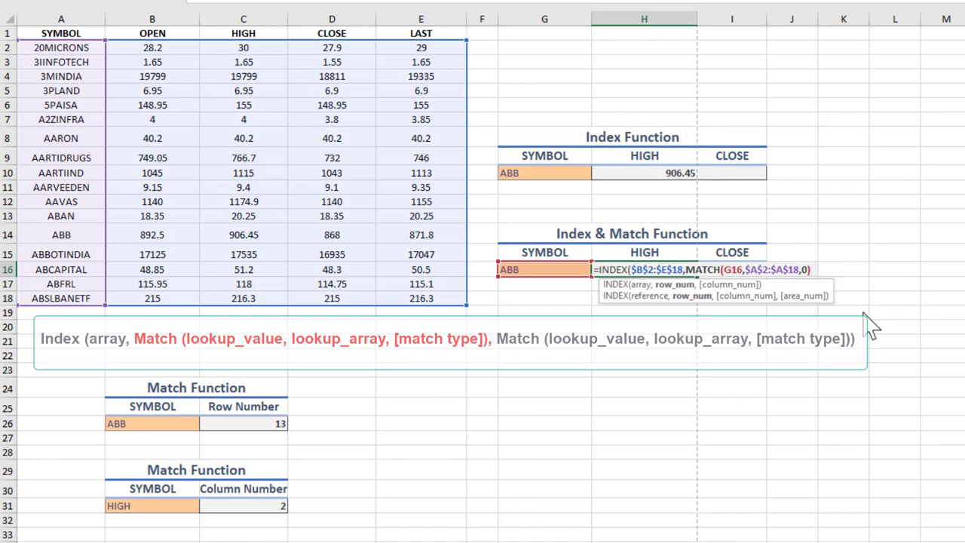
type(",")
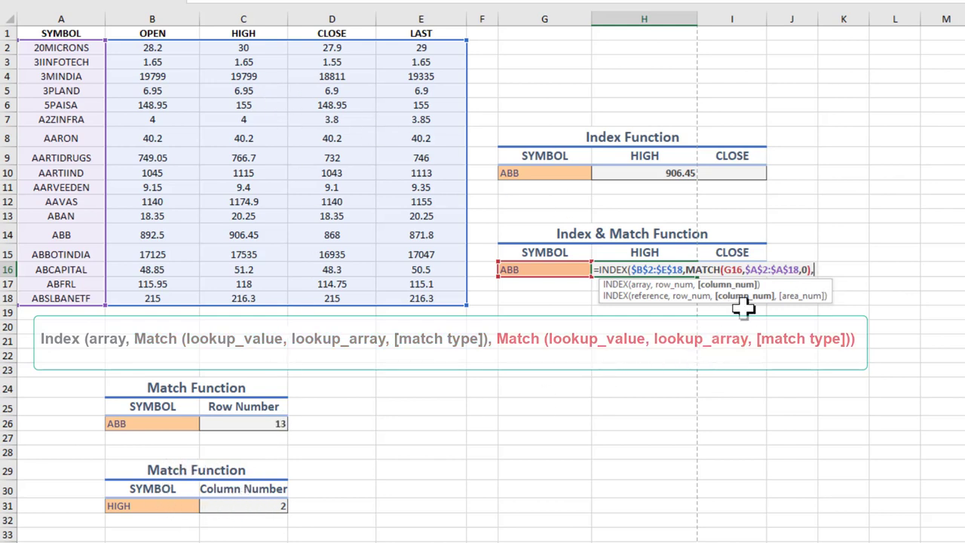
- Start a second MATCH as the column number argument of the INDEX formula in H16, with H15 as its lookup value
type("matcg")
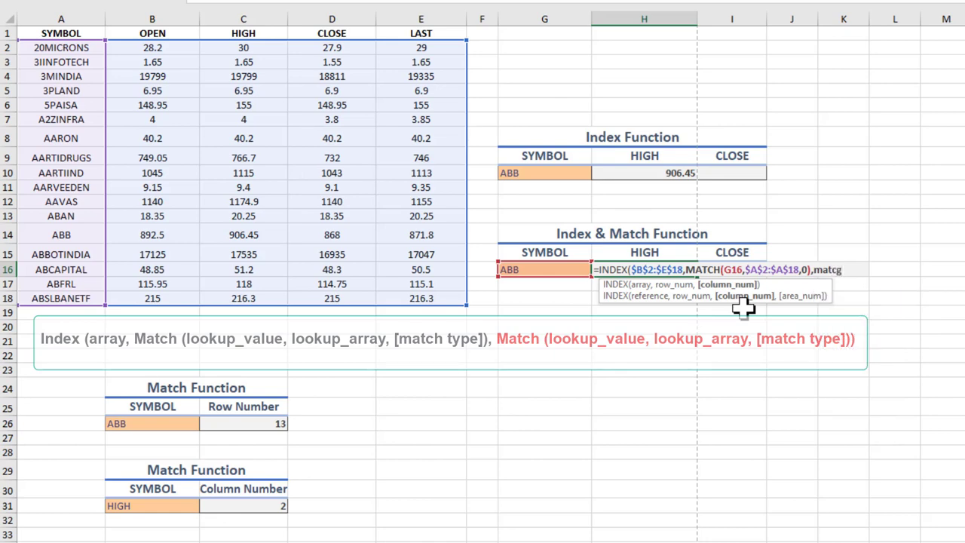
key("BackSpace")
key("BackSpace")
type("t")
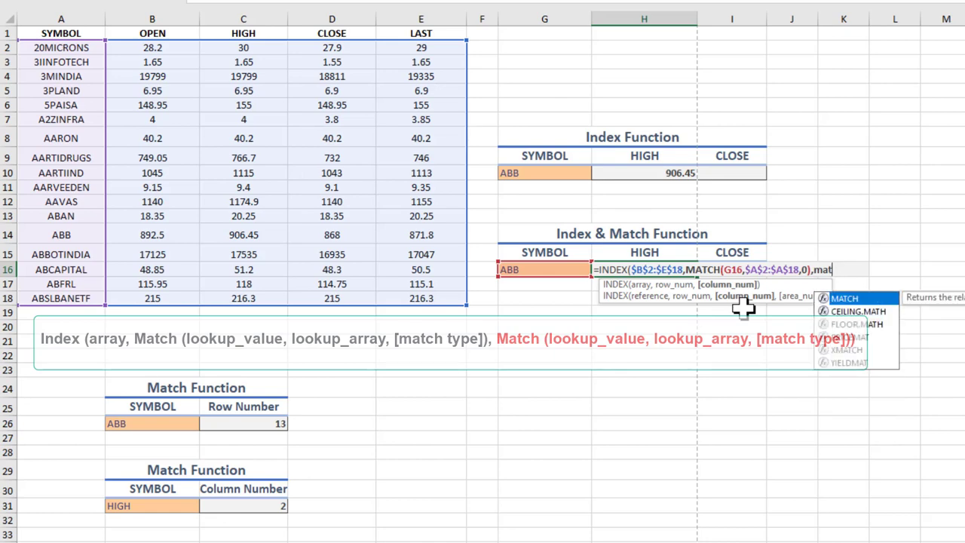
key("Tab")
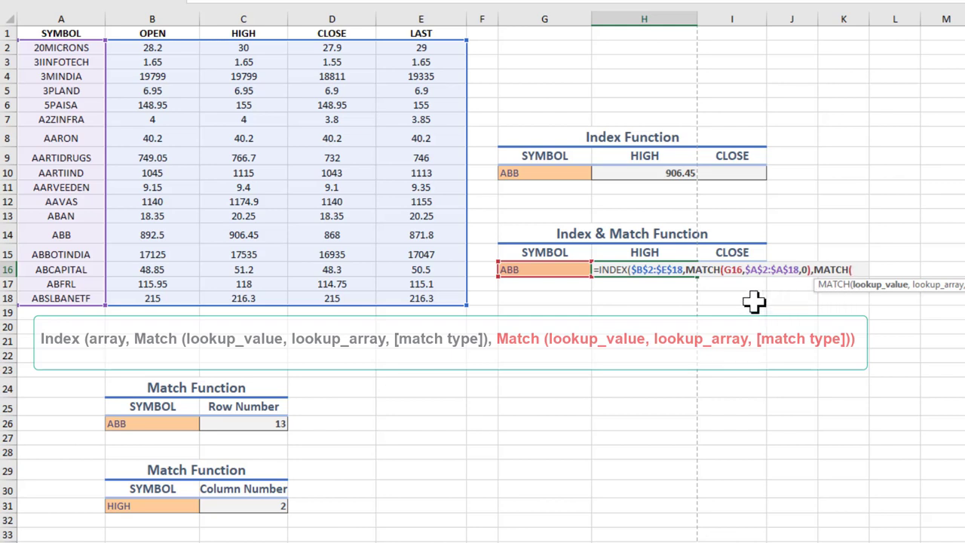
left_click(646, 253)
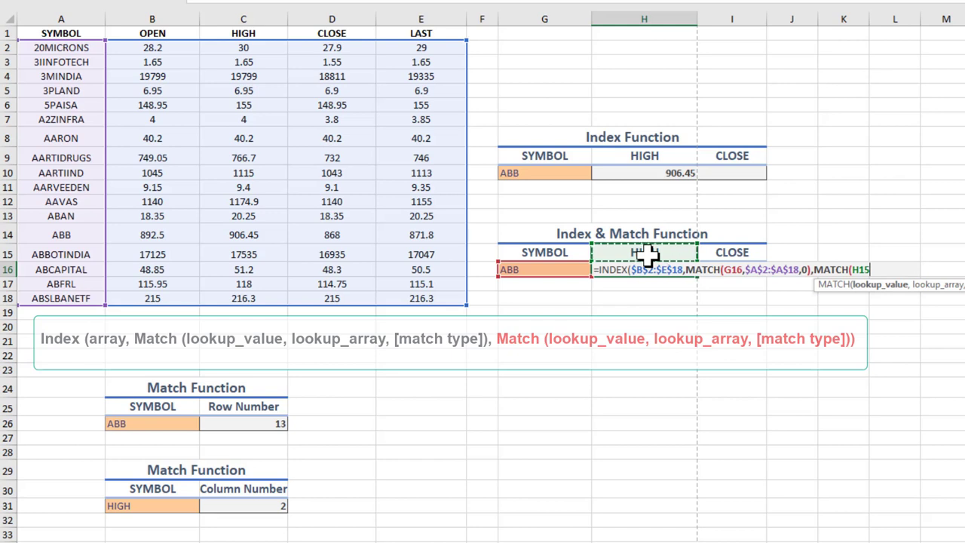
type(",")
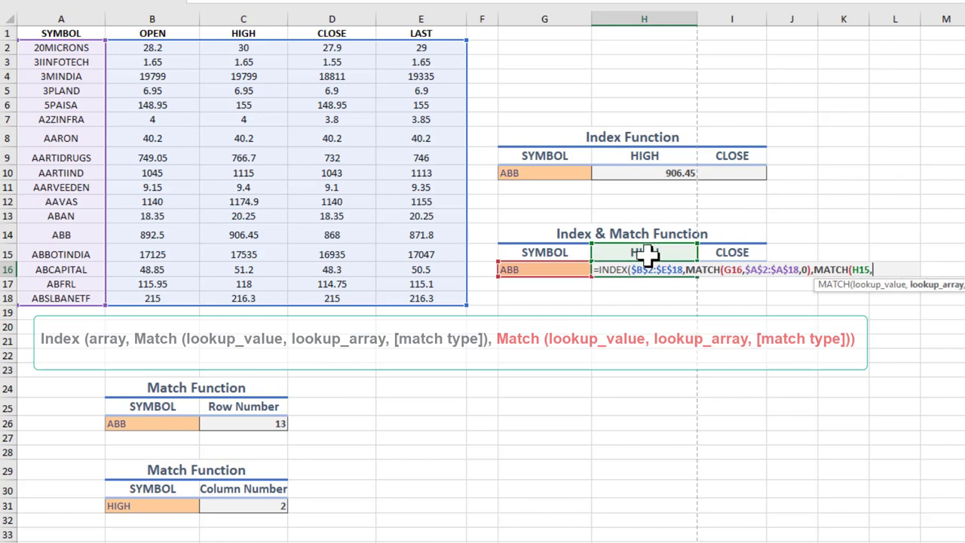
- Give the second MATCH the absolute lookup array $B$1:$E$1 and match type 0, and complete the H16 formula
left_click(162, 33)
left_click_drag(164, 34, 411, 35)
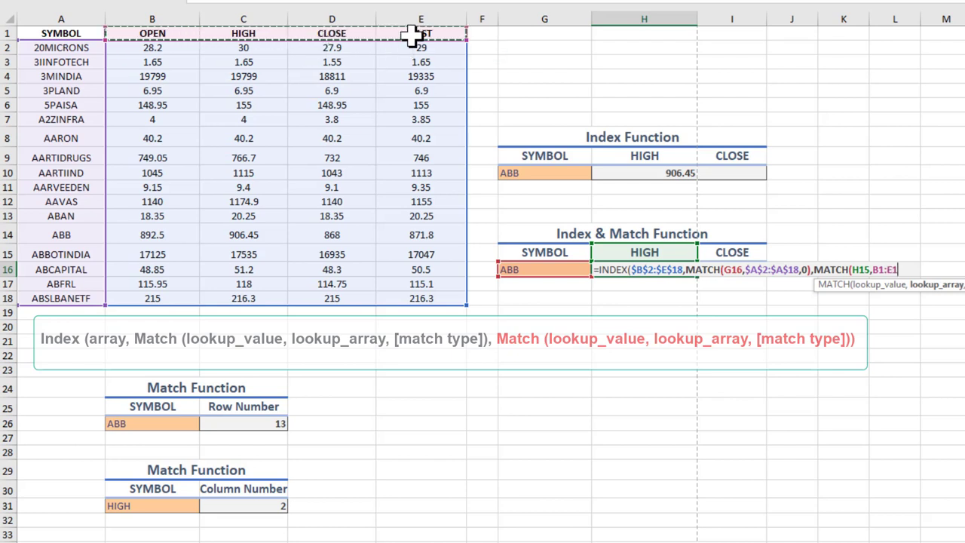
key("F4")
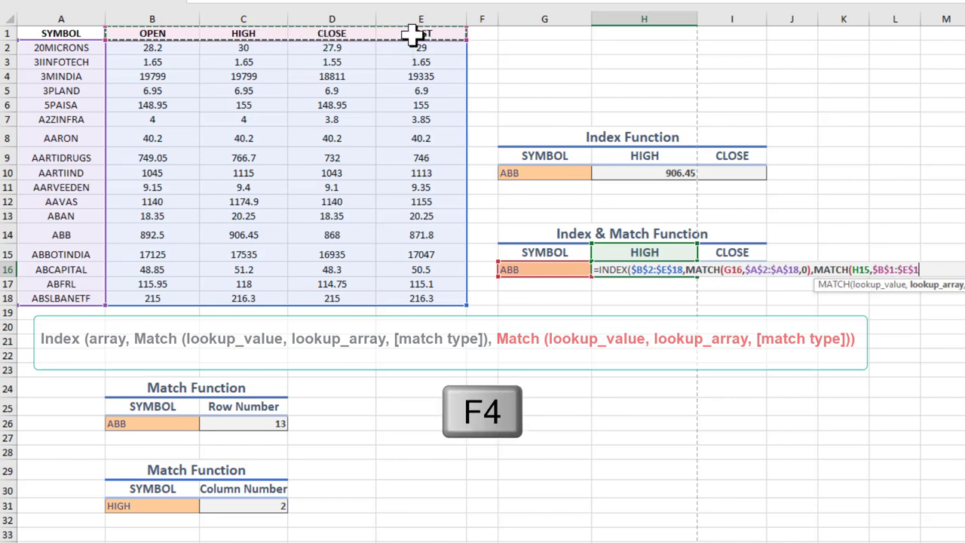
type(",")
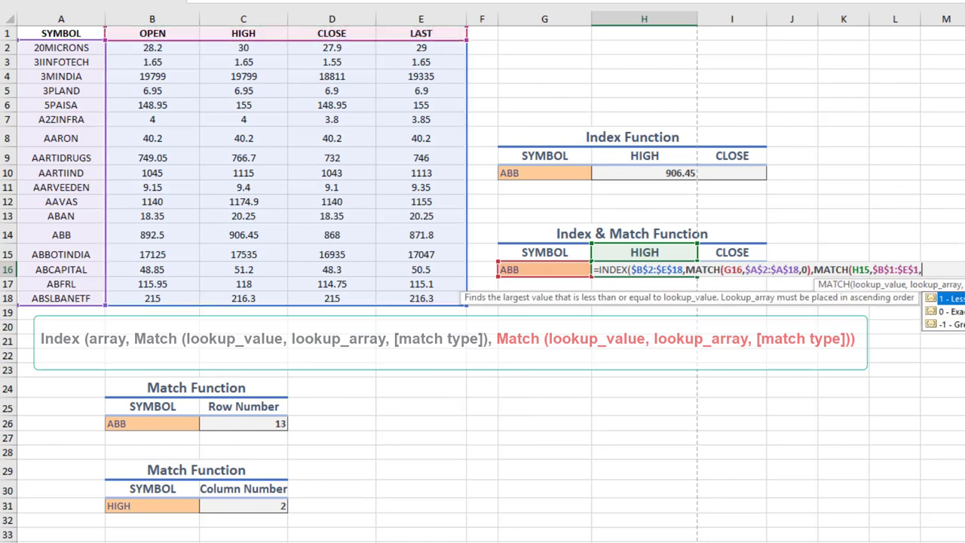
type("0")
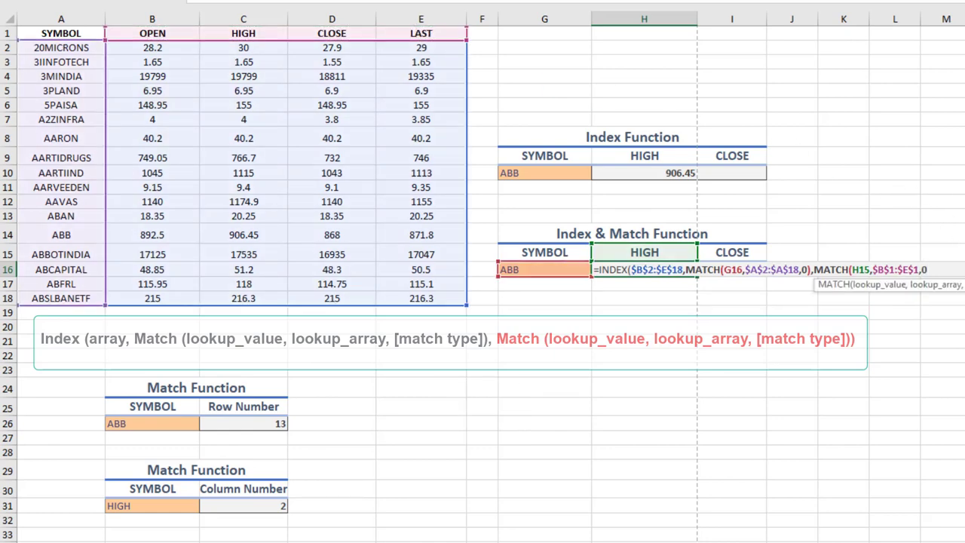
type("))")
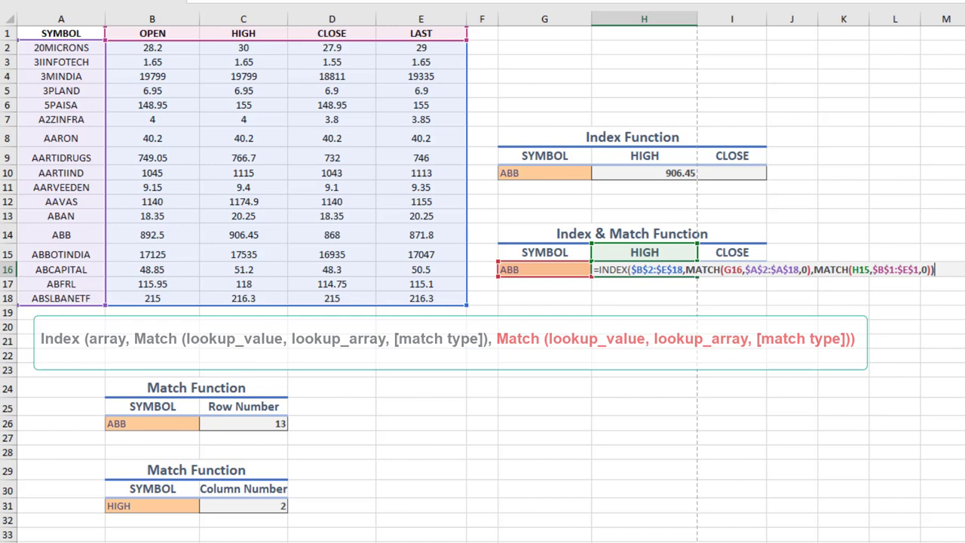
key("Return")
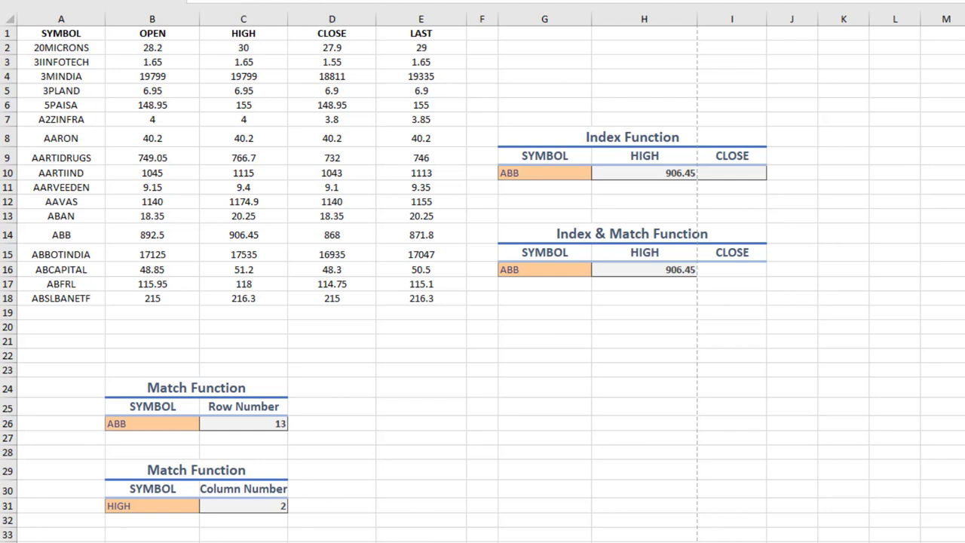
- Review the ranges used by the H16 formula: the price data B2:E18, the symbols A2:A18 and the headers B1:E1
left_click(151, 55)
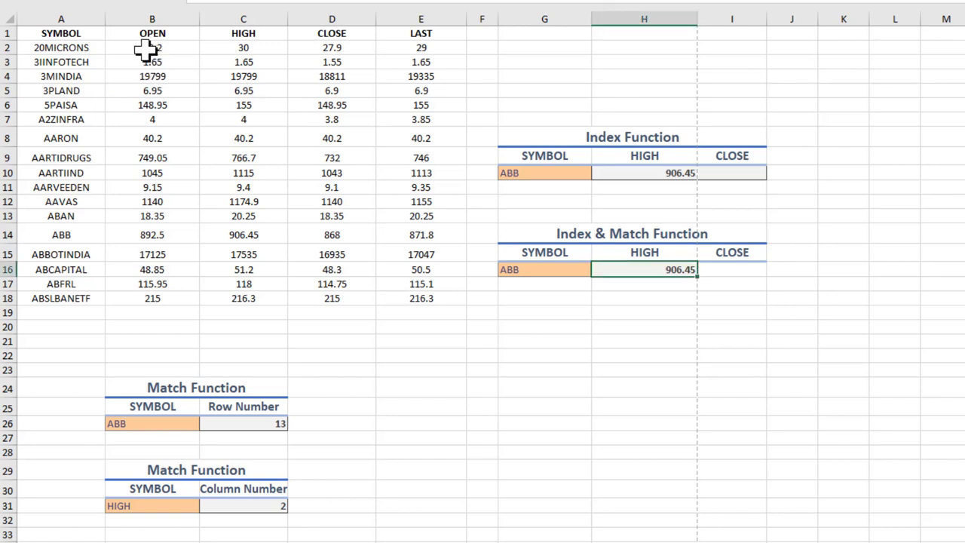
mouse_move(146, 50)
left_mouse_down()
mouse_move(377, 214)
mouse_move(405, 297)
left_mouse_up()
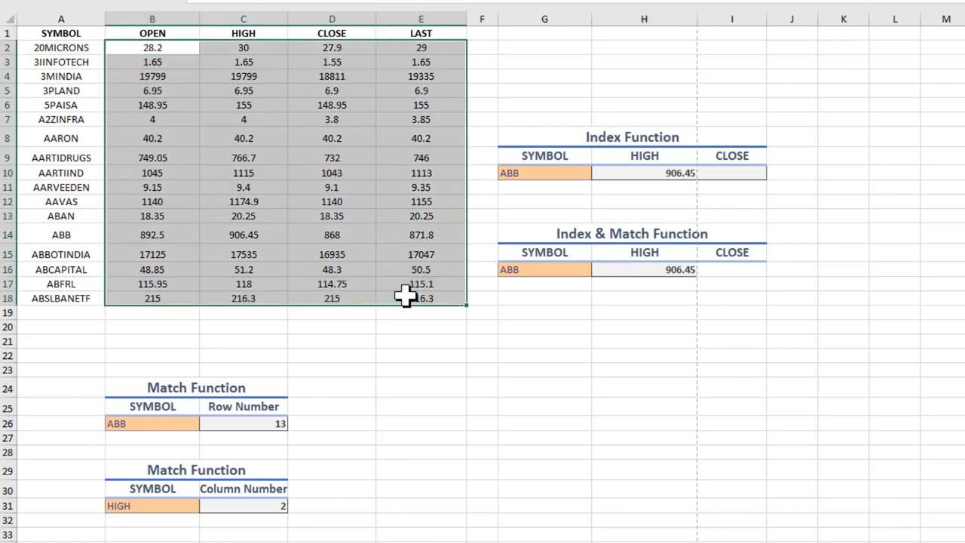
left_click(68, 47)
left_click_drag(68, 47, 75, 300)
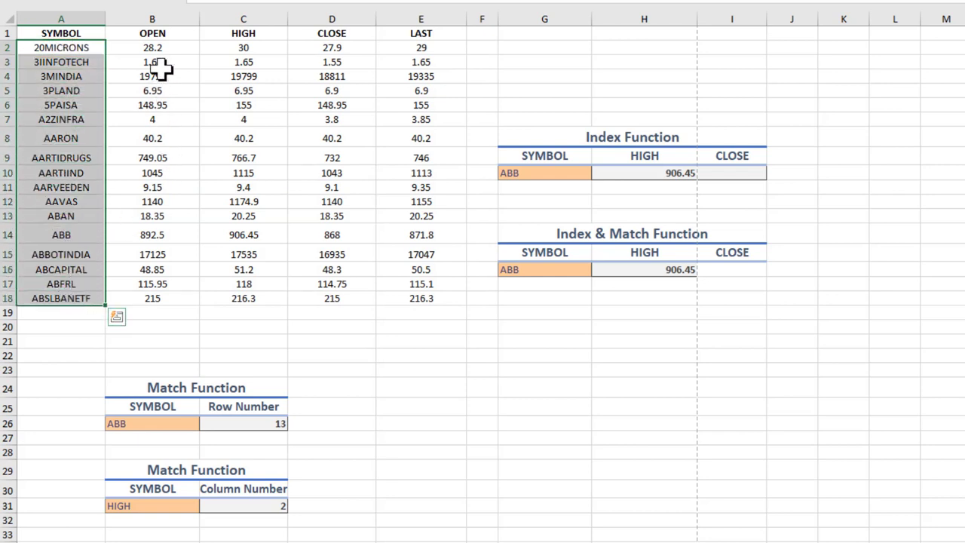
left_click_drag(150, 32, 264, 35)
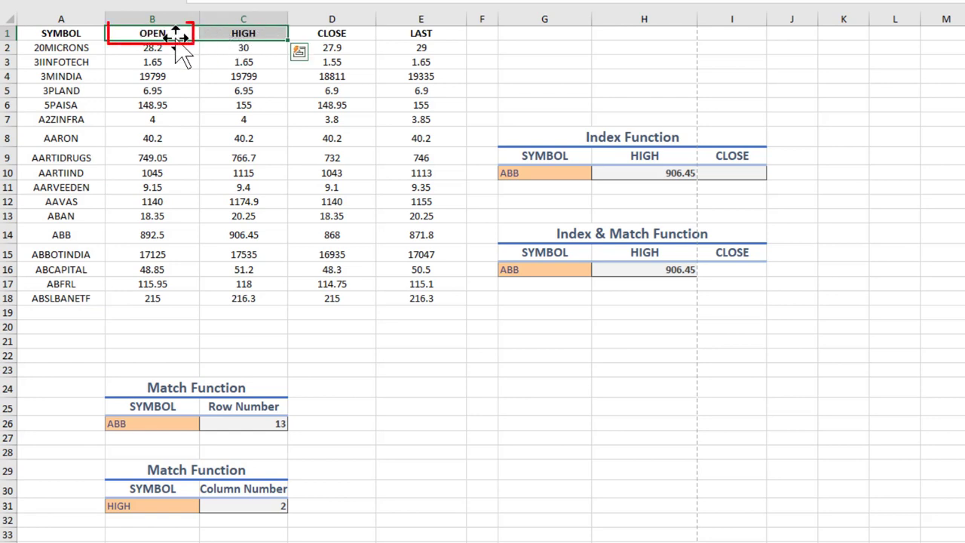
left_click_drag(166, 33, 407, 35)
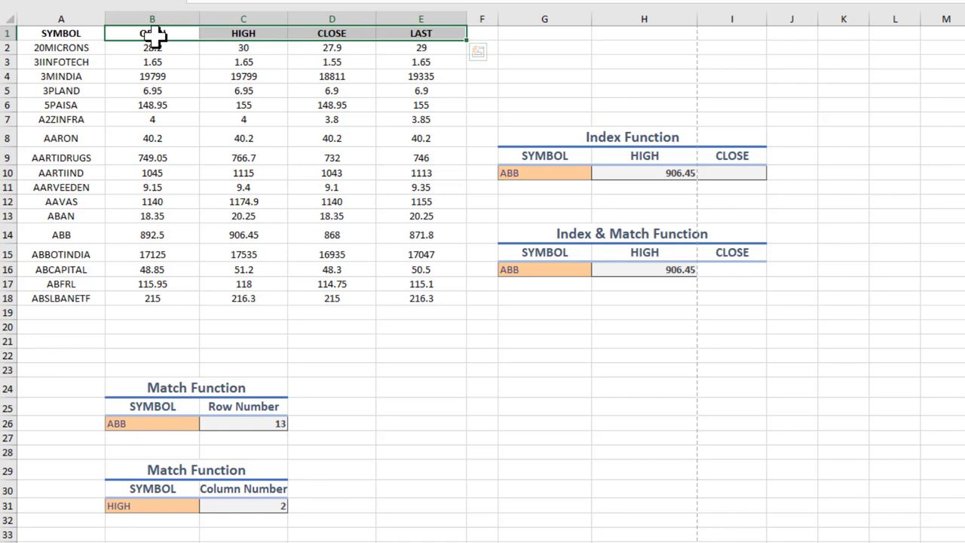